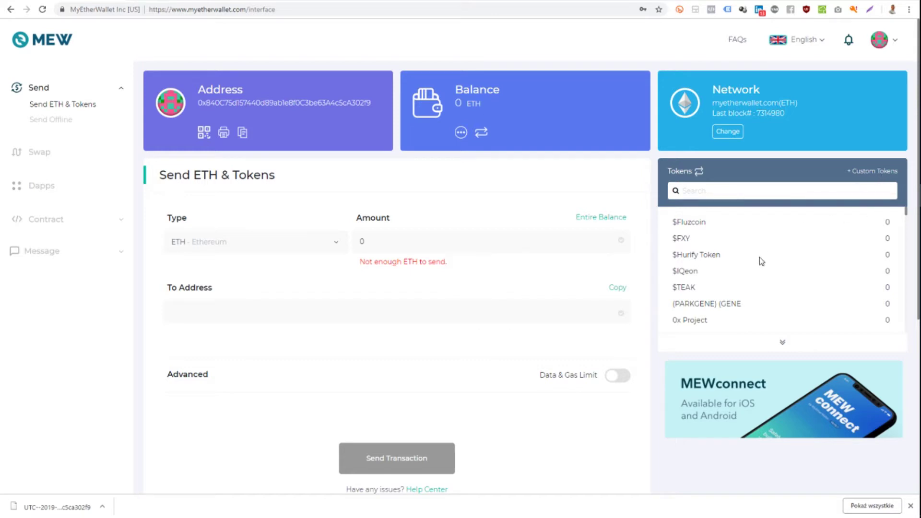
# - Look through the wallet's token list to see which tokens are offered by default
pyautogui.scroll(-3, 713, 268)
pyautogui.scroll(3, 713, 268)
pyautogui.scroll(-4, 713, 268)
pyautogui.scroll(-12, 713, 268)
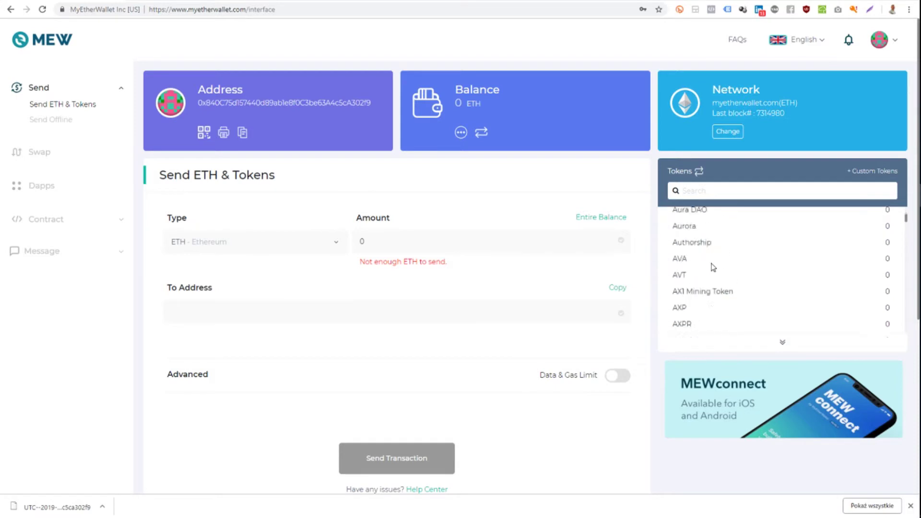
pyautogui.scroll(-10, 713, 268)
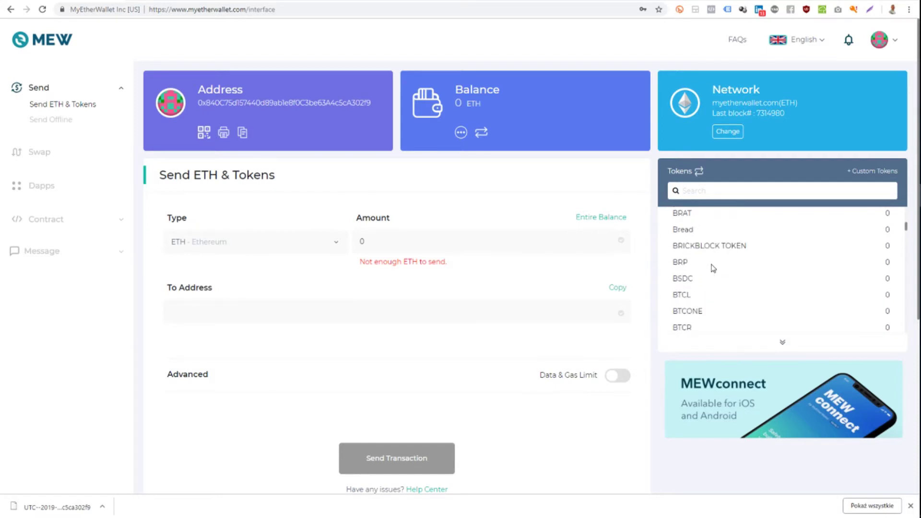
pyautogui.scroll(7, 713, 268)
pyautogui.scroll(6, 713, 268)
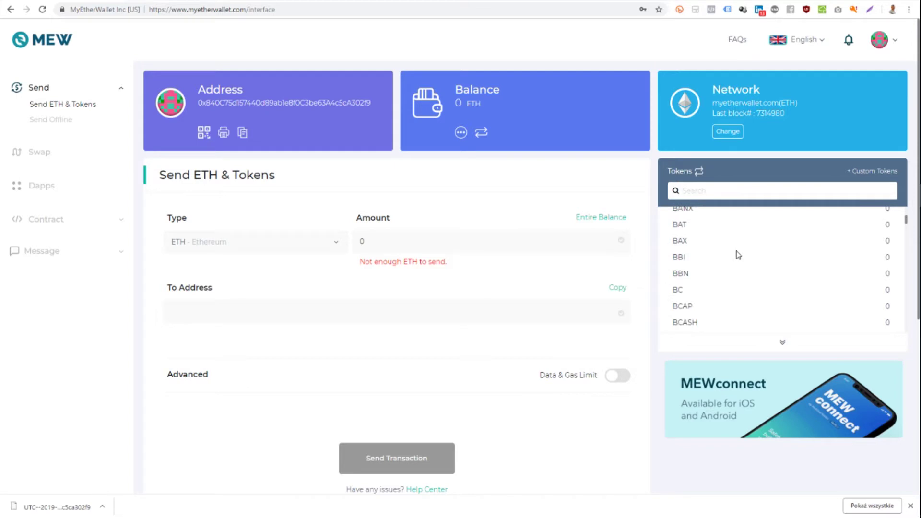
pyautogui.scroll(15, 737, 254)
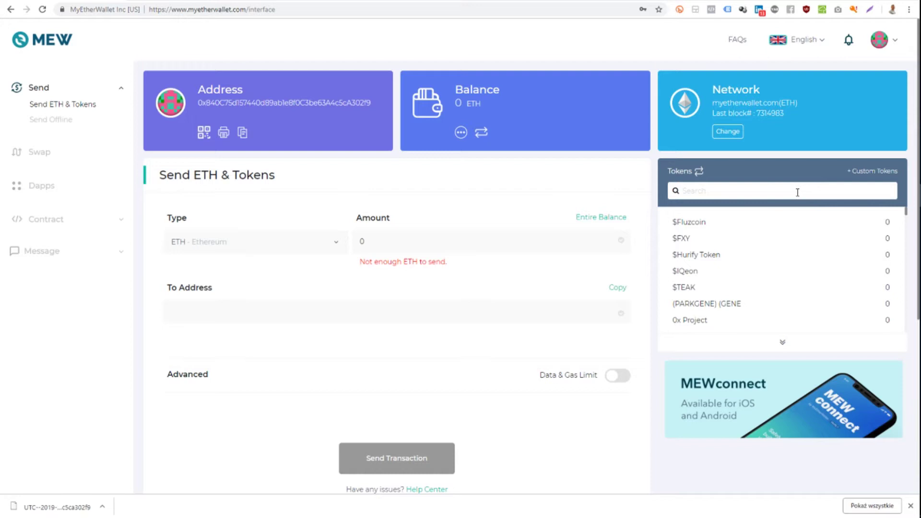
# - Open the form for adding a custom token and load etherscan.io in a new browser tab
pyautogui.click(875, 172)
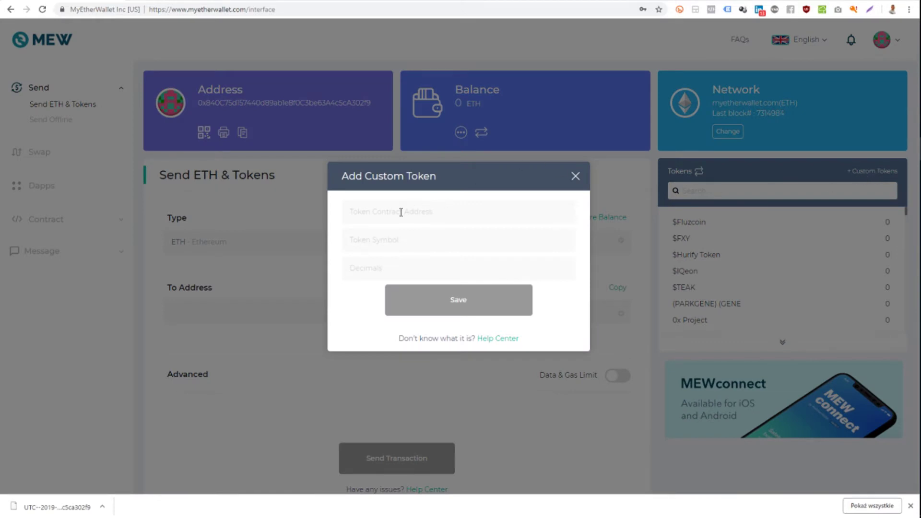
pyautogui.click(353, 212)
pyautogui.hotkey('ctrl', 't')
pyautogui.write('e')
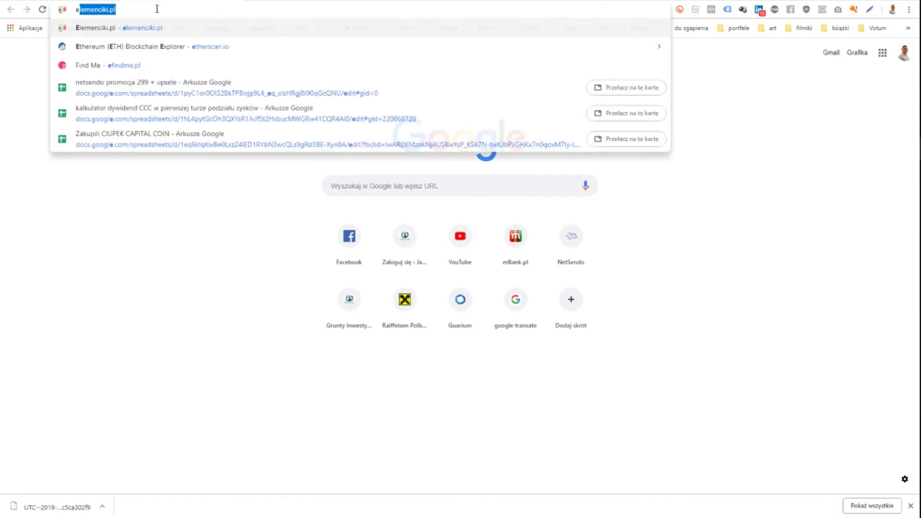
pyautogui.write('therscan.io')
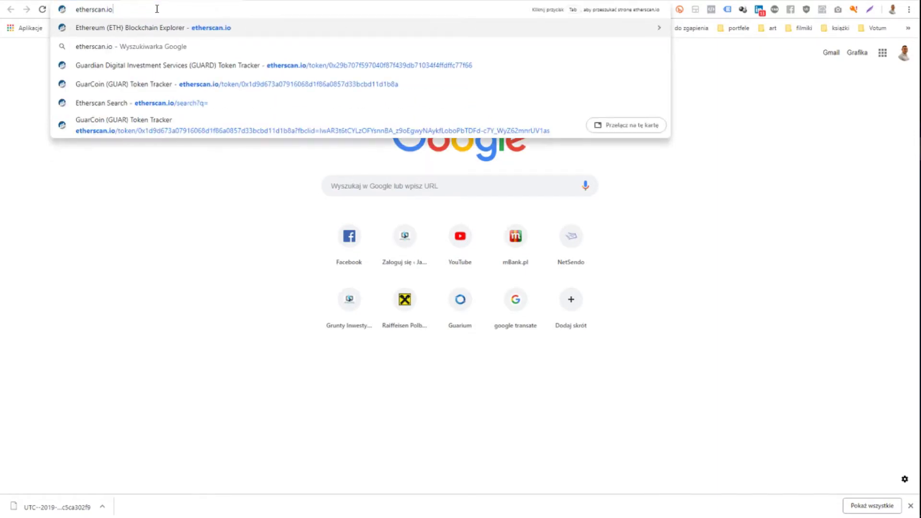
pyautogui.press('Return')
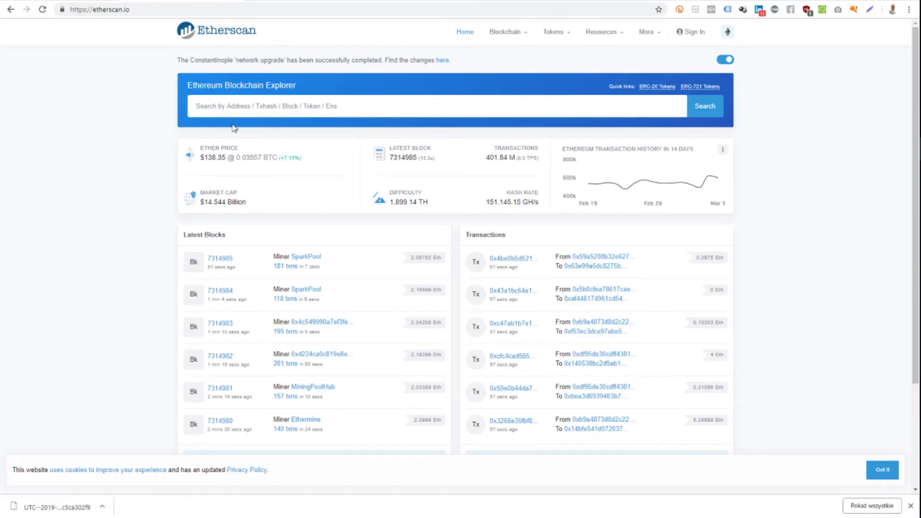
# - Search Etherscan for guarcoin and open the GuarCoin (GUAR) token page
pyautogui.click(352, 105)
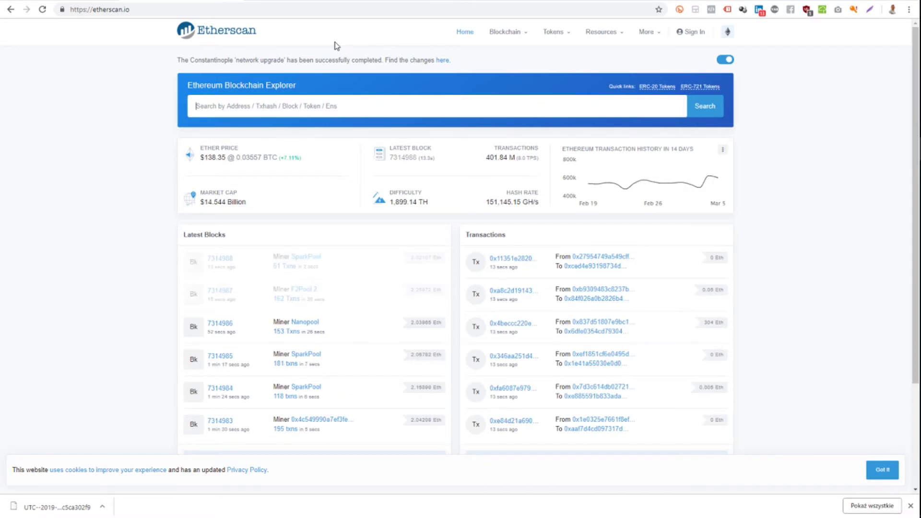
pyautogui.click(309, 103)
pyautogui.click(111, 2)
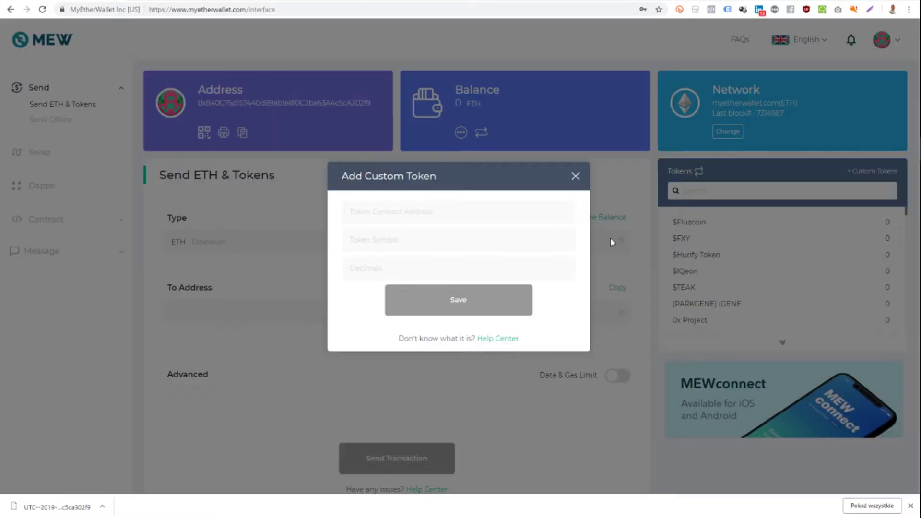
pyautogui.click(192, 1)
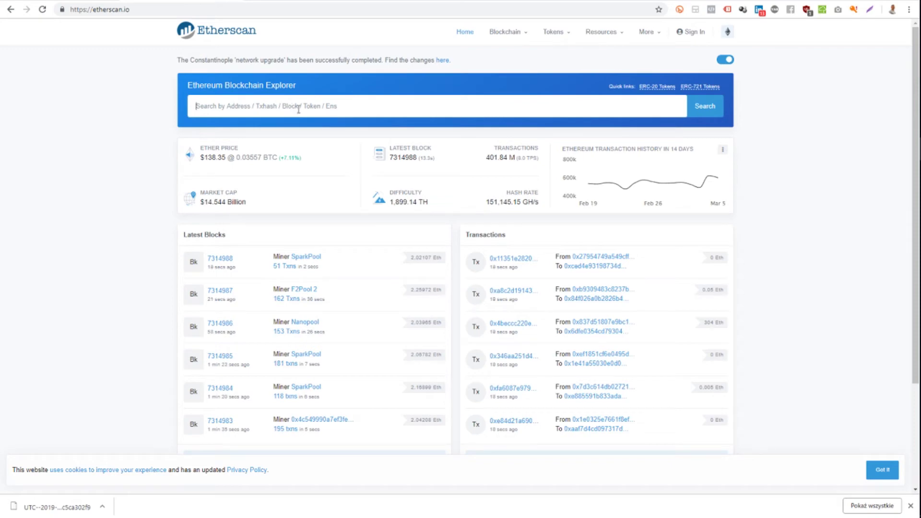
pyautogui.write('g')
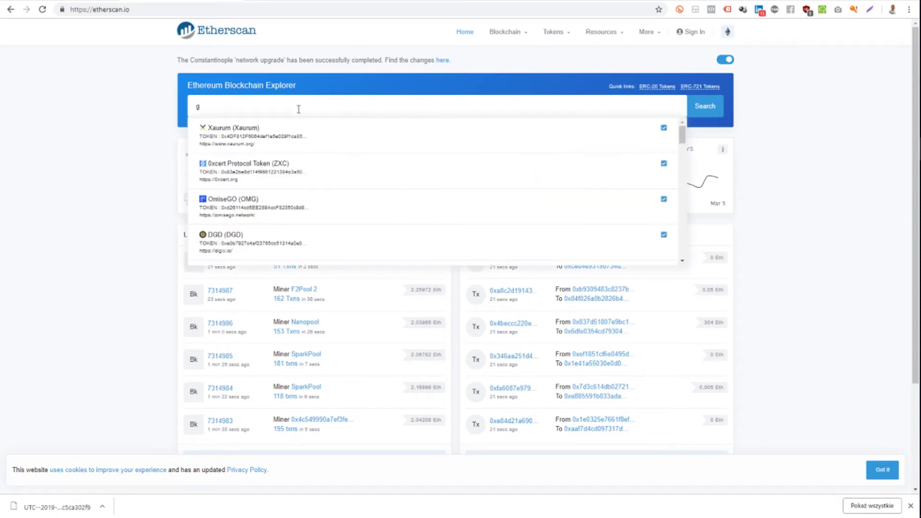
pyautogui.write('uarcoin')
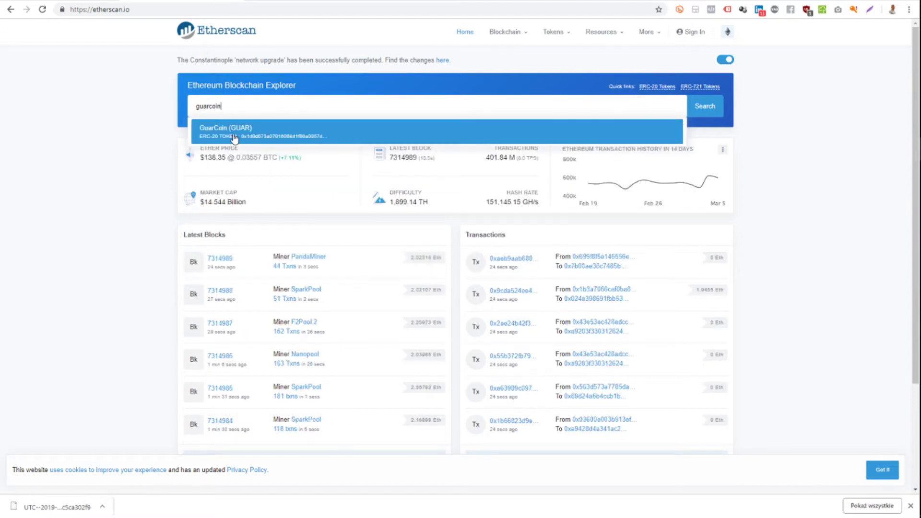
pyautogui.click(269, 142)
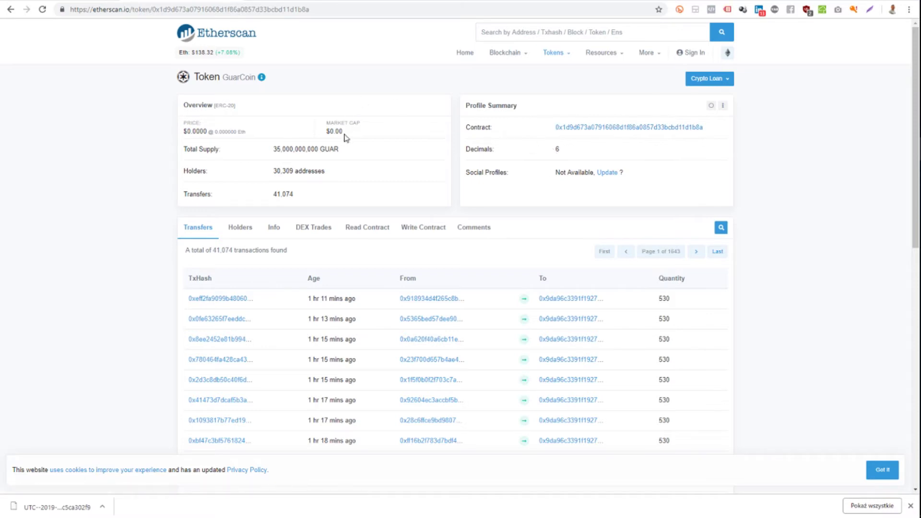
# - Examine GuarCoin's total supply, number of holders and recent transfers
pyautogui.moveTo(339, 150); pyautogui.dragTo(273, 150)
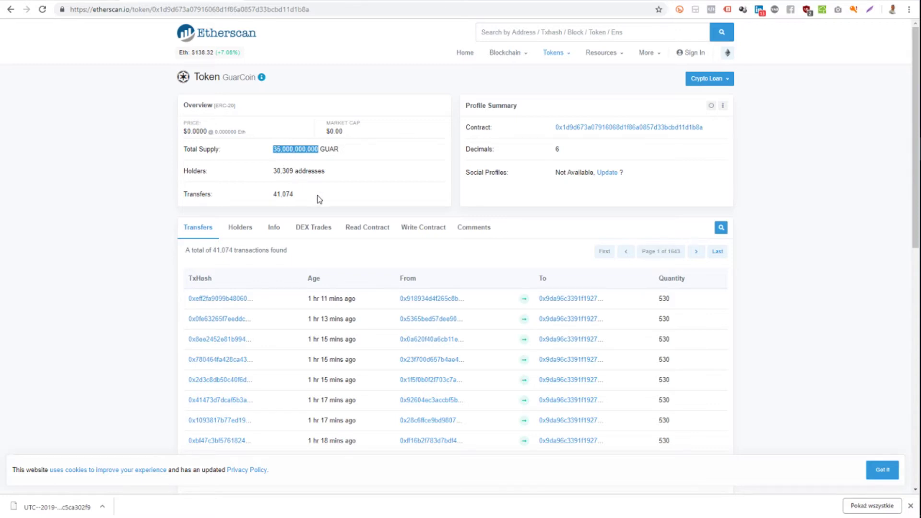
pyautogui.moveTo(274, 171); pyautogui.dragTo(294, 171)
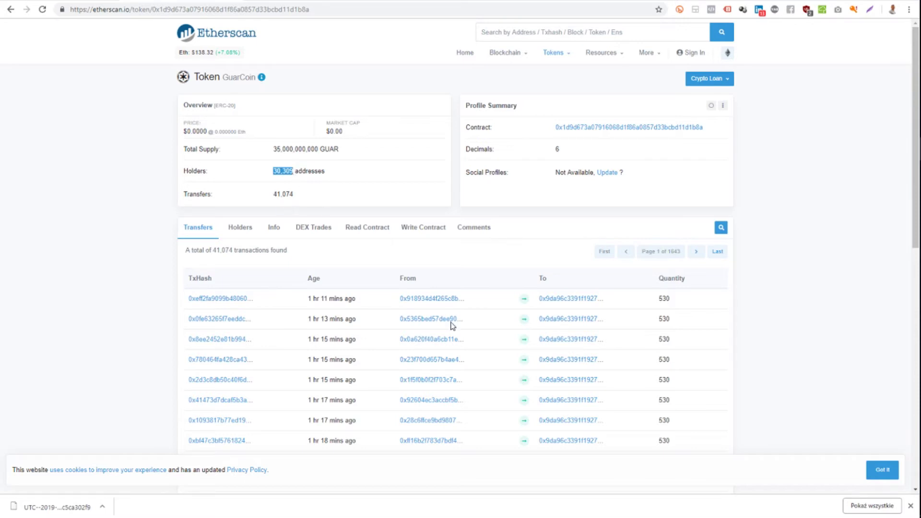
pyautogui.scroll(-2, 239, 315)
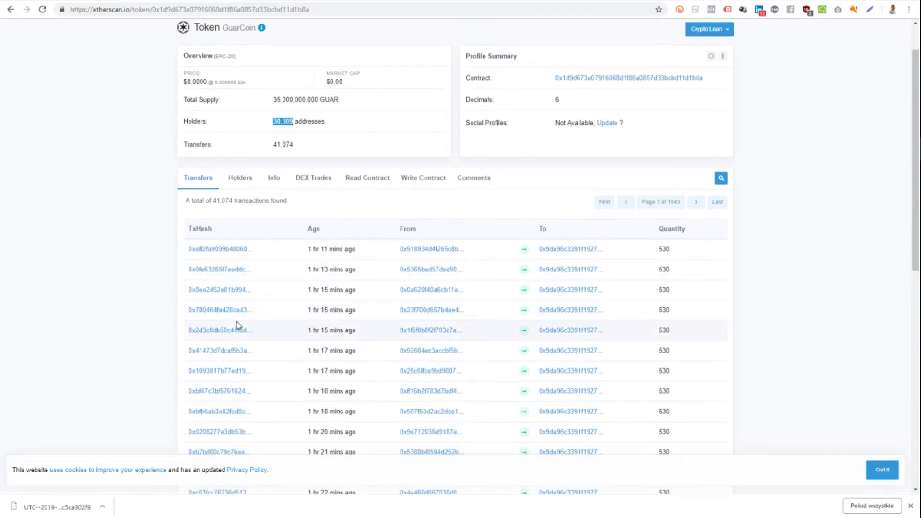
pyautogui.scroll(2, 623, 261)
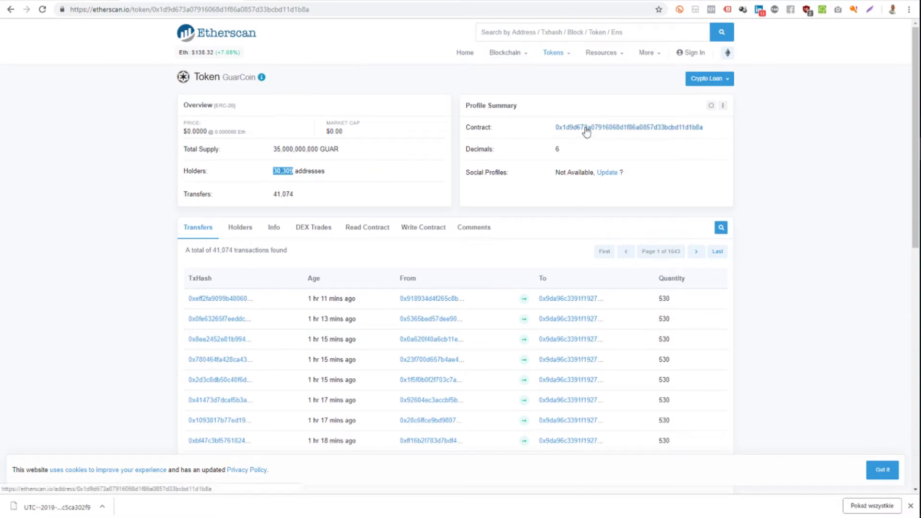
# - Copy GuarCoin's contract address from the profile summary and switch back to MyEtherWallet
pyautogui.moveTo(550, 129); pyautogui.dragTo(704, 136)
pyautogui.hotkey('ctrl', 'c')
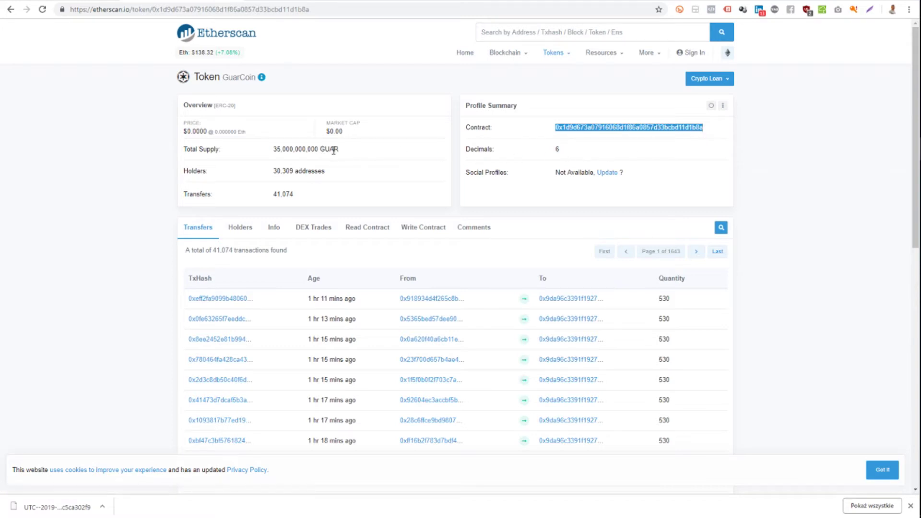
pyautogui.click(65, 4)
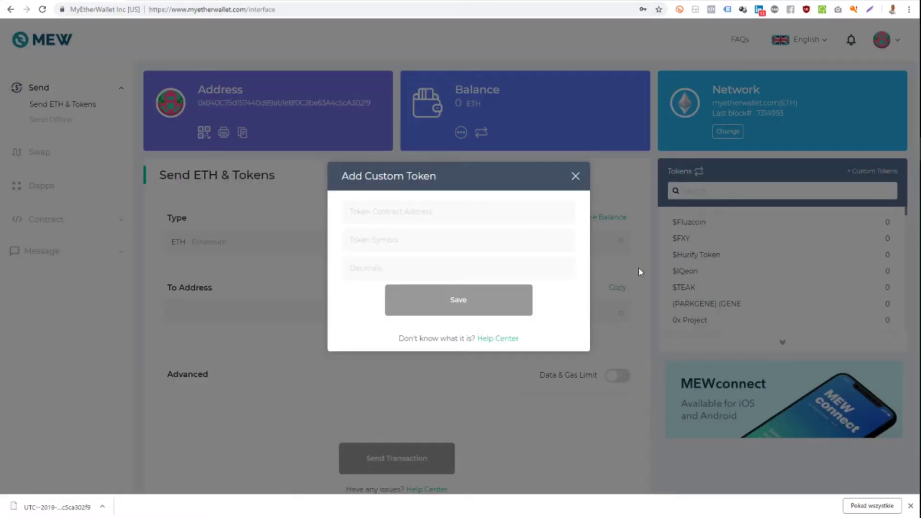
# - Try to save a custom token with the copied contract address, symbol GUAR and 6 decimals, and close the form
pyautogui.click(439, 213)
pyautogui.hotkey('ctrl', 'v')
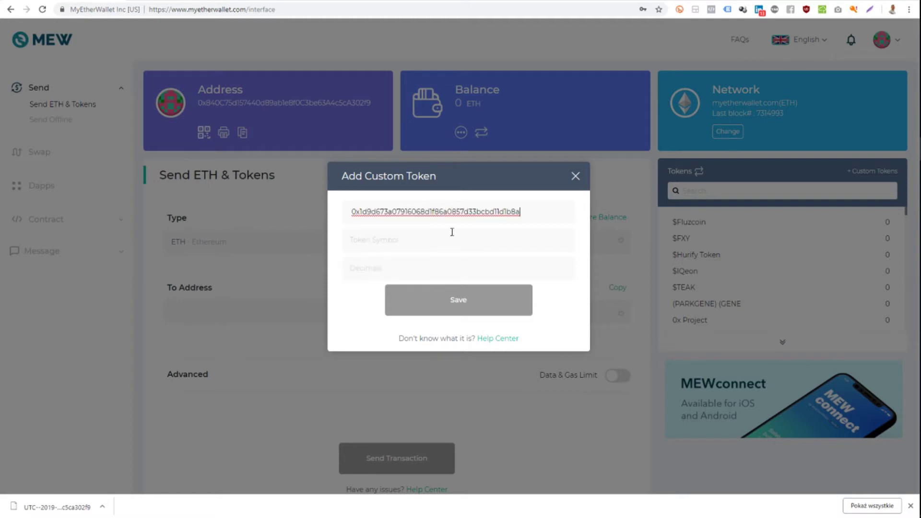
pyautogui.click(435, 240)
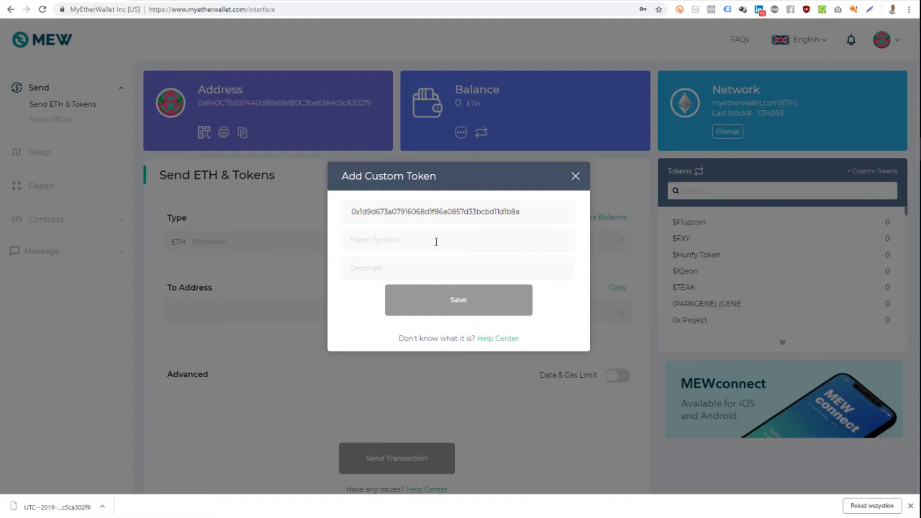
pyautogui.write('GUAR')
pyautogui.press('Tab')
pyautogui.write('6')
pyautogui.doubleClick(467, 304)
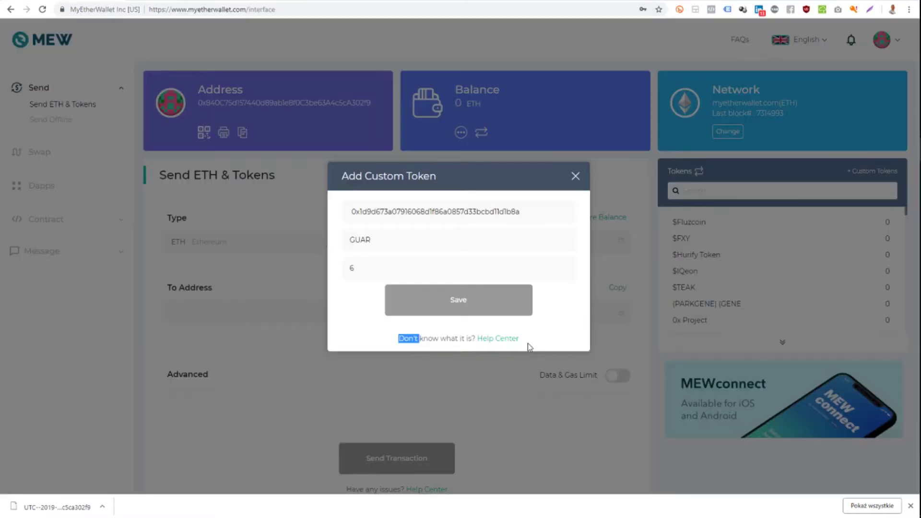
pyautogui.click(574, 176)
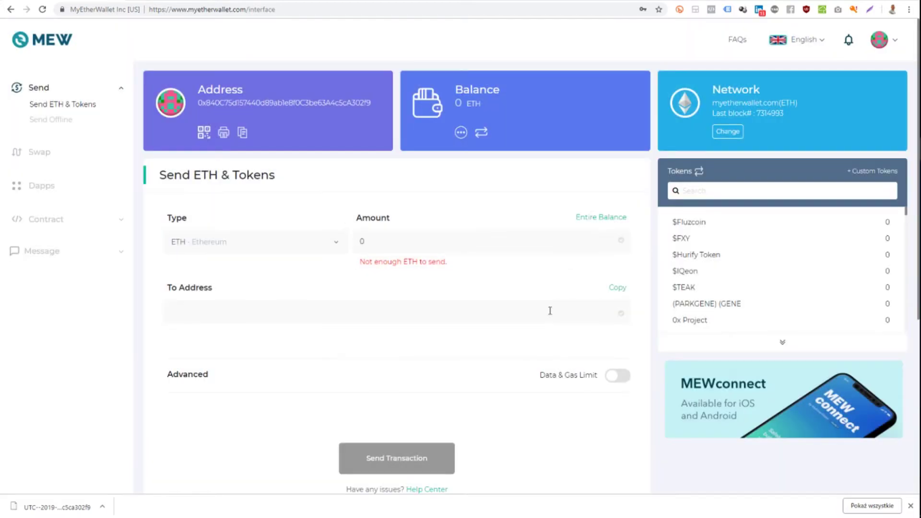
# - Add a custom token using the copied GuarCoin contract address, symbol GUAR and 6 decimals, and save it
pyautogui.click(874, 171)
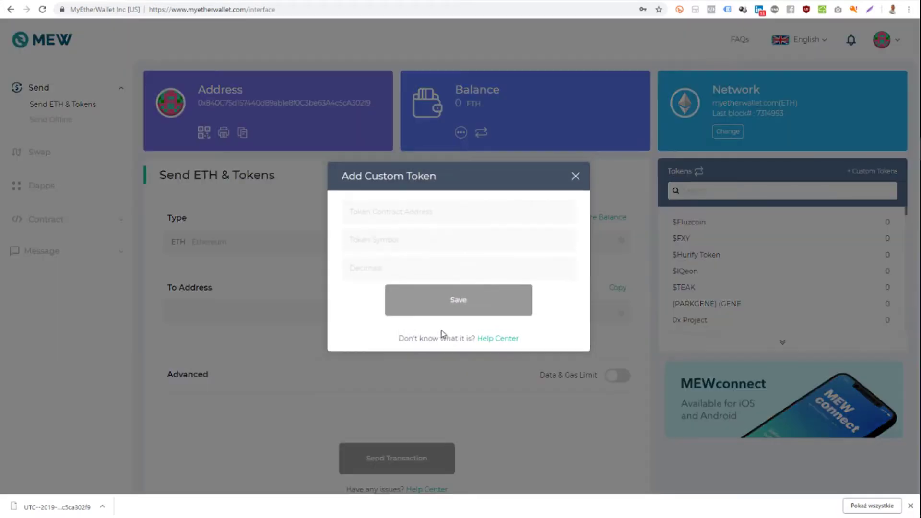
pyautogui.click(409, 217)
pyautogui.hotkey('ctrl', 'v')
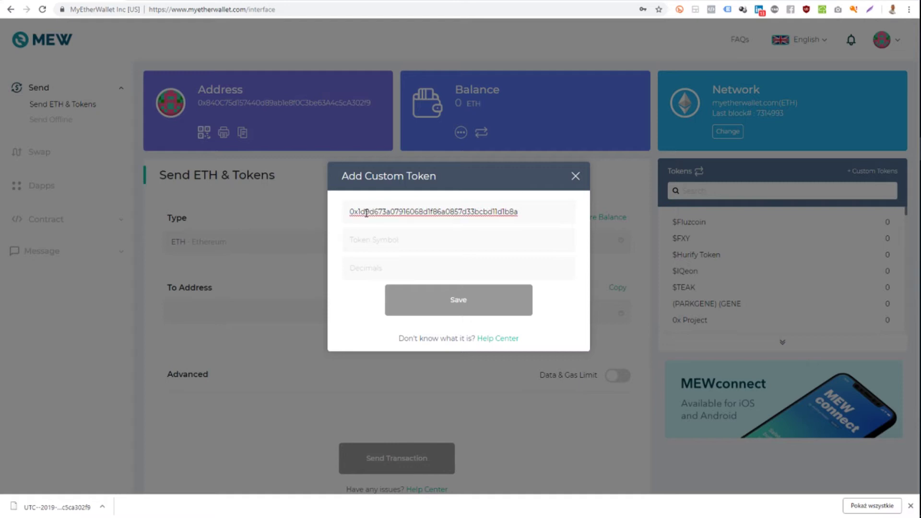
pyautogui.click(402, 240)
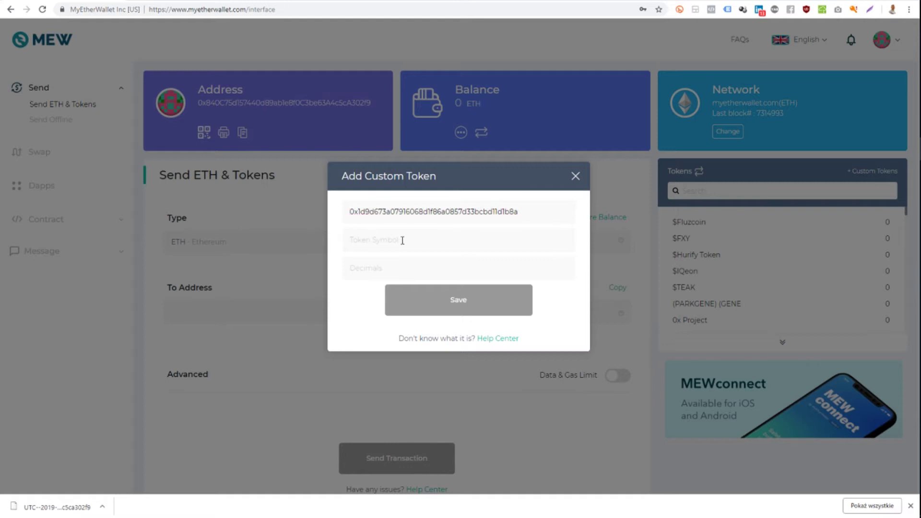
pyautogui.write('GUAR')
pyautogui.press('Tab')
pyautogui.write('6')
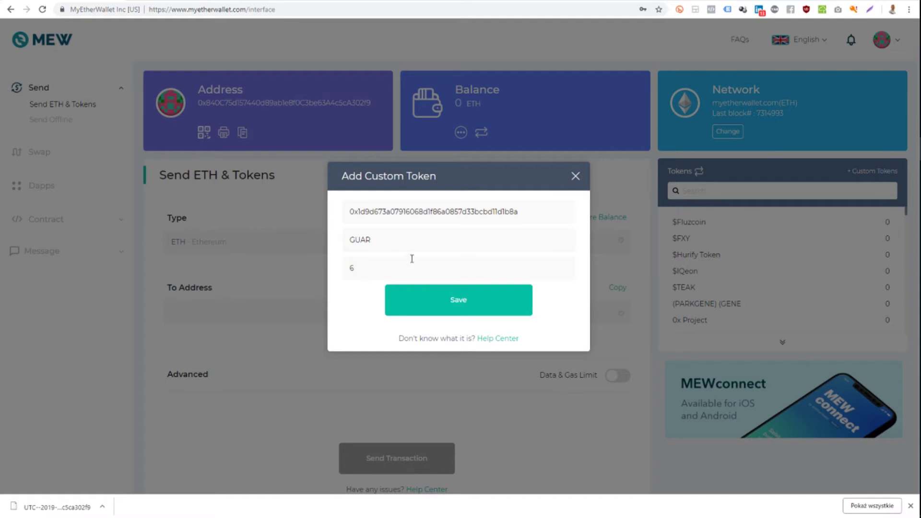
pyautogui.click(469, 307)
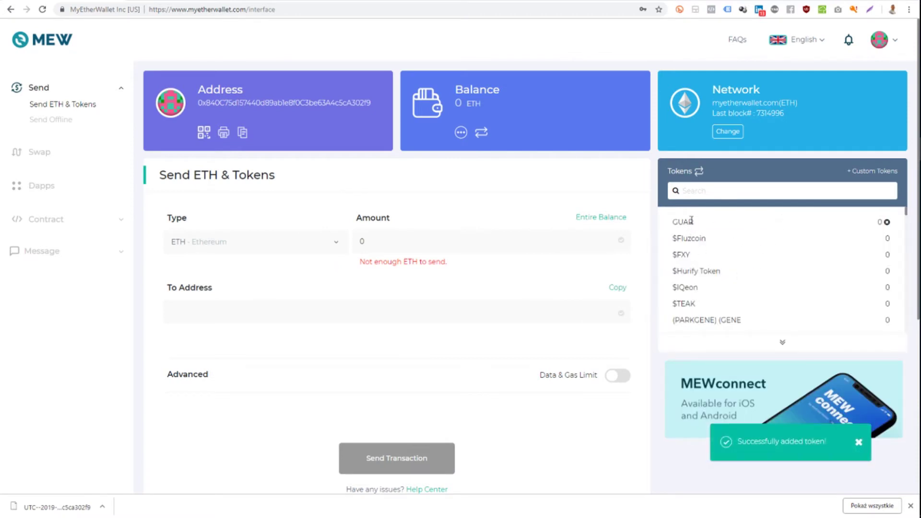
# - Check the GUAR entry and its balance in the wallet's token list
pyautogui.moveTo(672, 222); pyautogui.dragTo(696, 222)
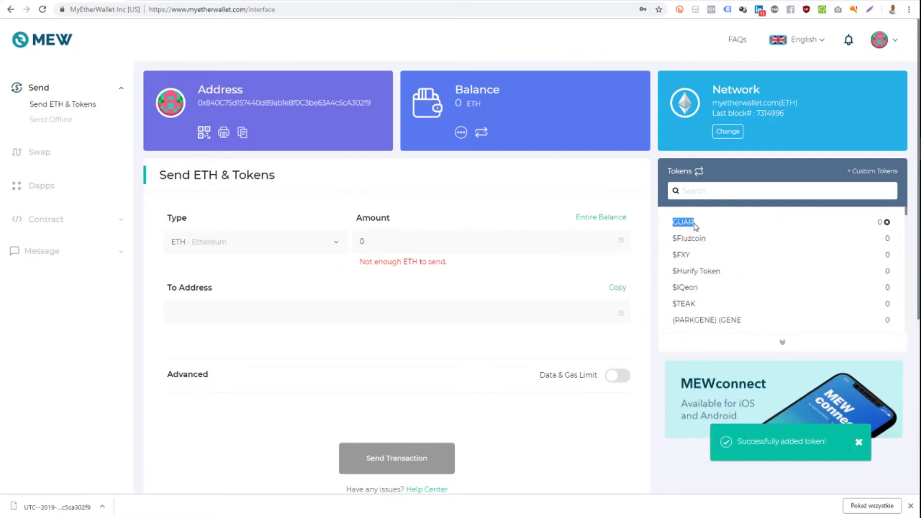
pyautogui.doubleClick(879, 222)
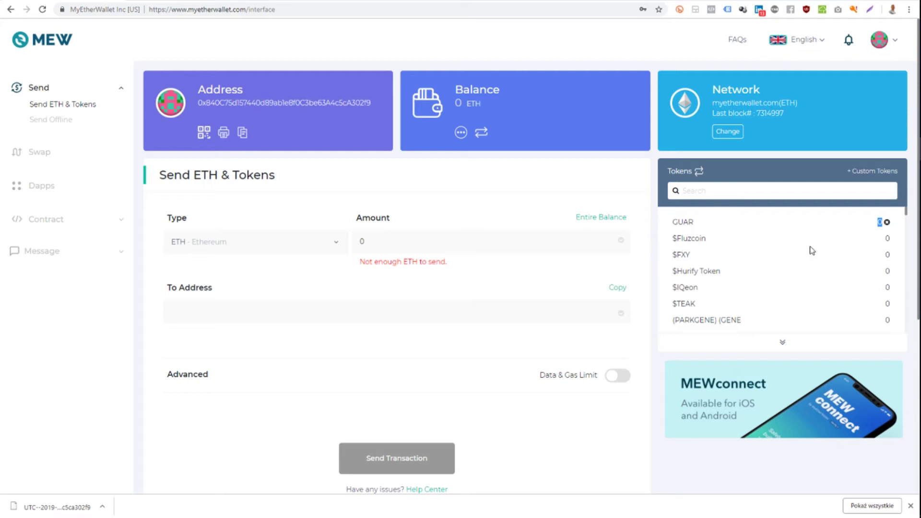
pyautogui.moveTo(672, 221); pyautogui.dragTo(693, 218)
# - Switch to Etherscan, search for GECA, look through the suggested tokens and dismiss the notification
pyautogui.click(259, 1)
pyautogui.click(627, 29)
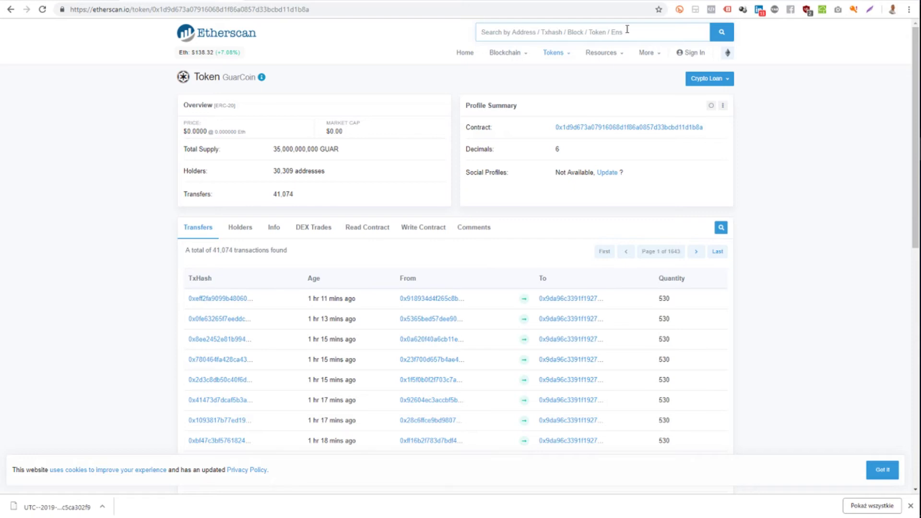
pyautogui.write('GECA')
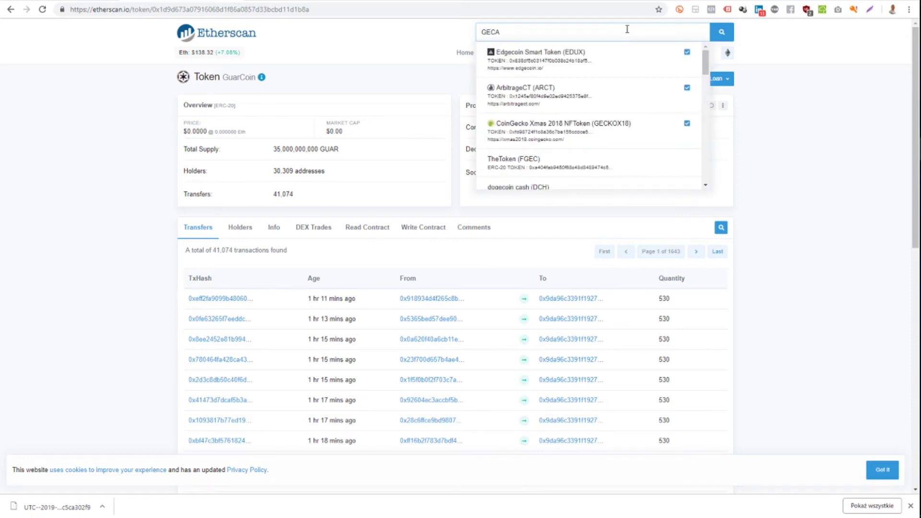
pyautogui.scroll(-3, 639, 117)
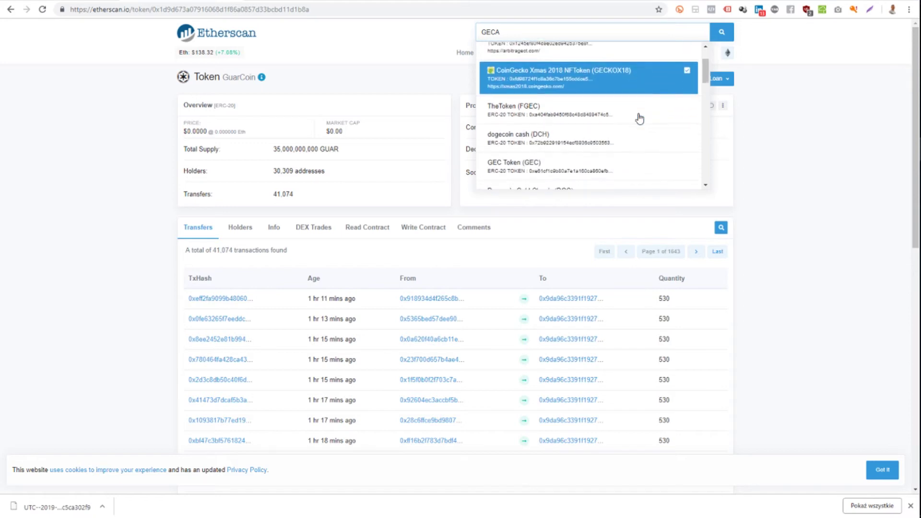
pyautogui.scroll(-5, 639, 118)
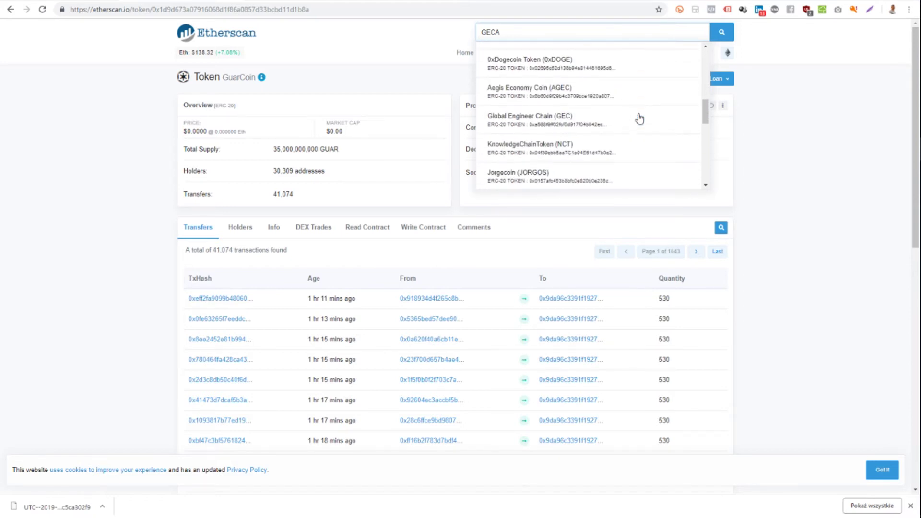
pyautogui.scroll(-6, 639, 118)
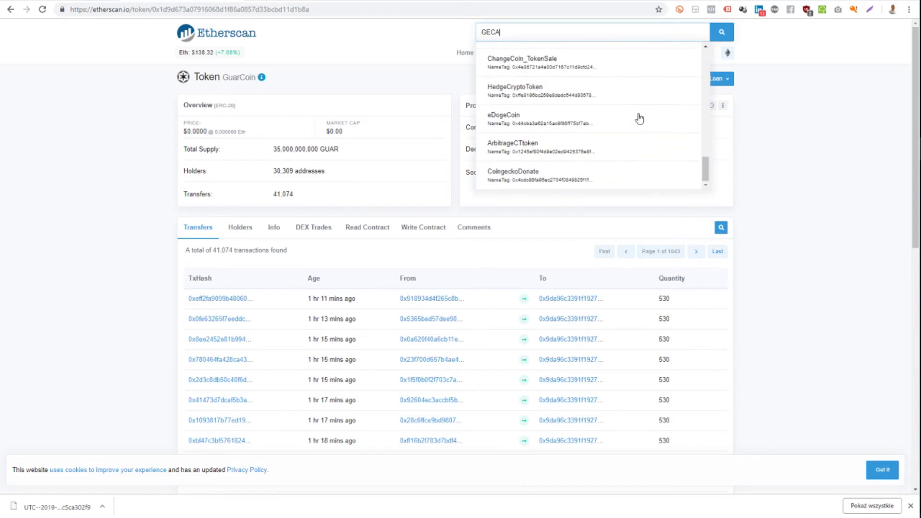
pyautogui.scroll(4, 639, 117)
pyautogui.scroll(6, 639, 117)
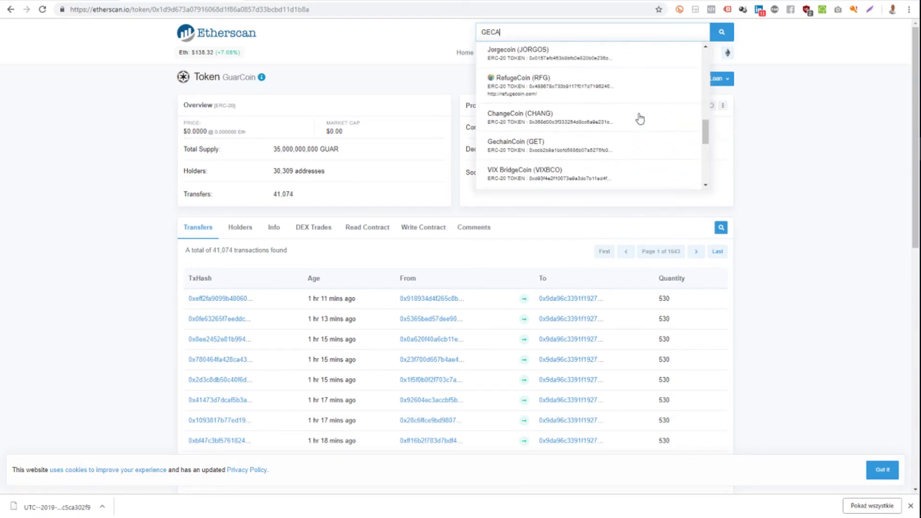
pyautogui.scroll(8, 641, 118)
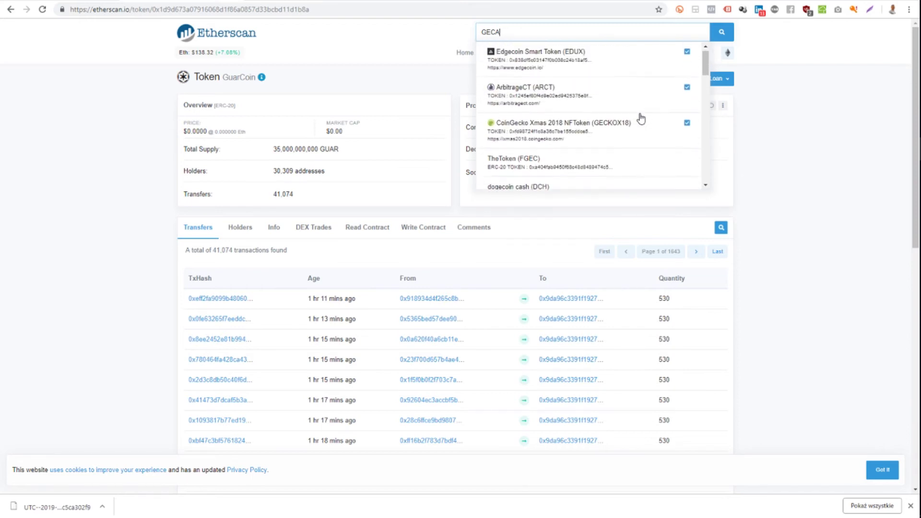
pyautogui.scroll(-1, 624, 120)
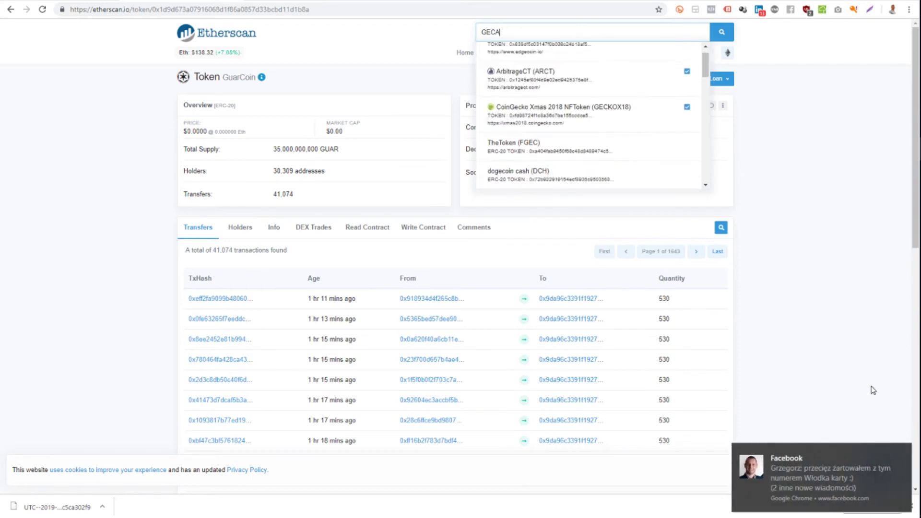
pyautogui.click(904, 457)
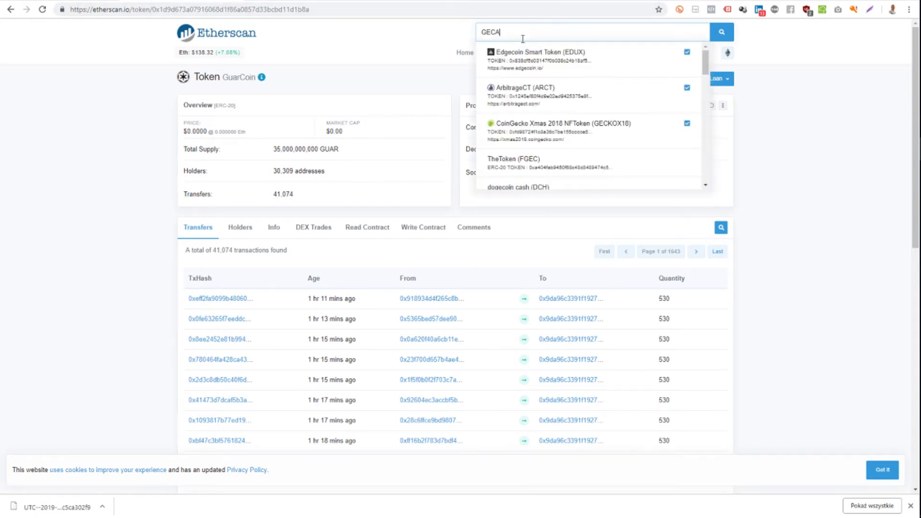
# - Look through the GECA search suggestions again for the matching Guarium token
pyautogui.scroll(-1, 591, 139)
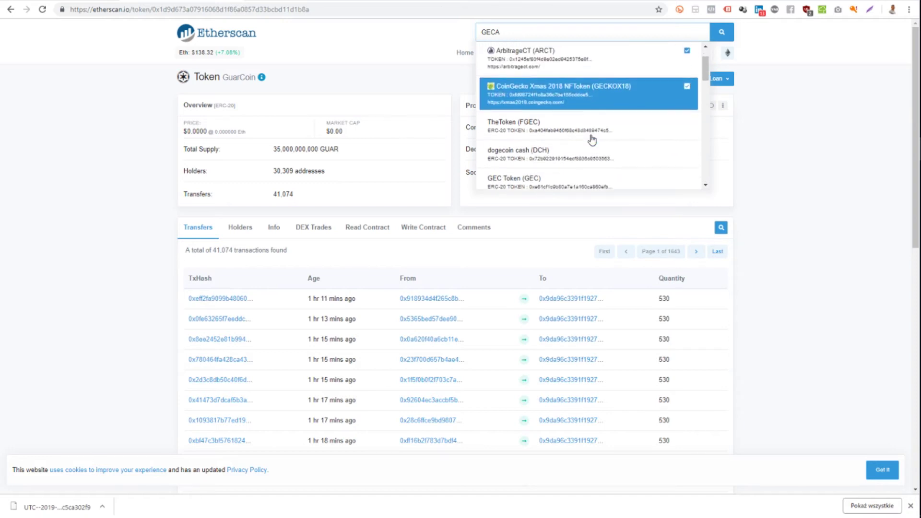
pyautogui.scroll(-5, 587, 136)
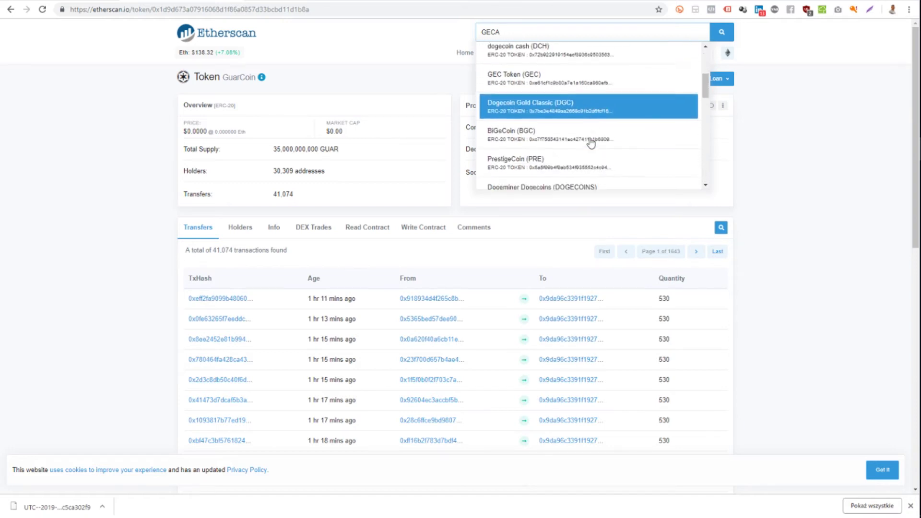
pyautogui.scroll(-3, 602, 143)
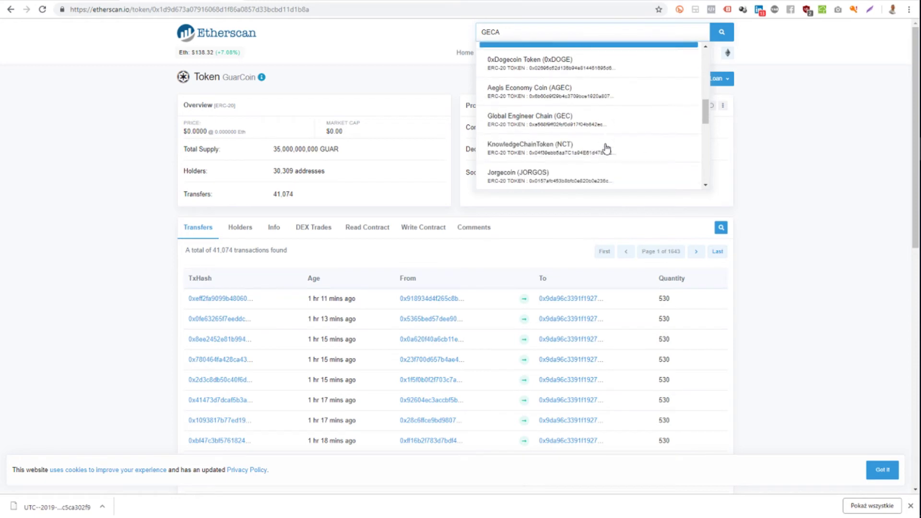
pyautogui.scroll(-4, 606, 130)
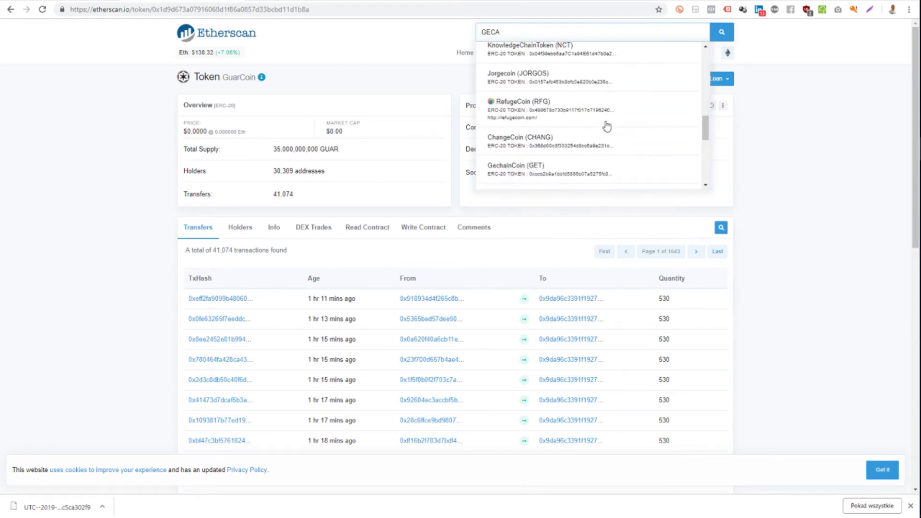
pyautogui.scroll(-3, 606, 127)
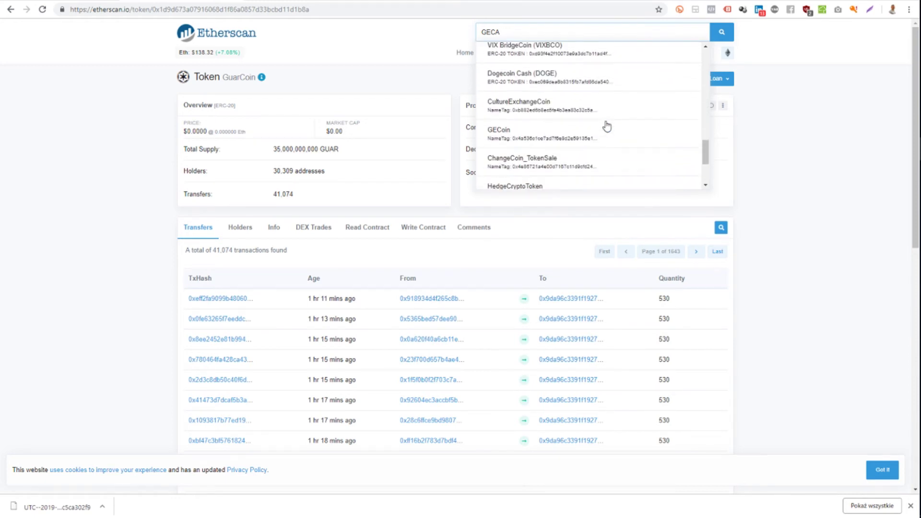
pyautogui.scroll(-4, 607, 126)
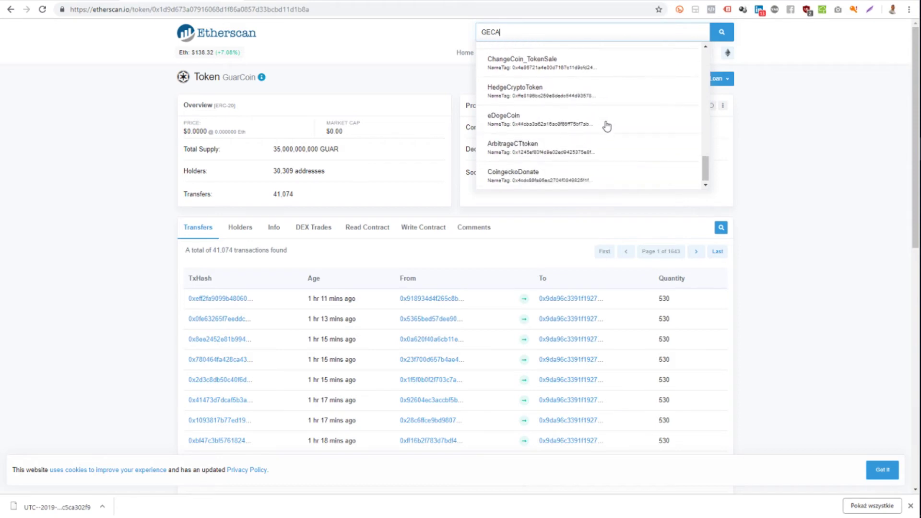
pyautogui.scroll(-2, 607, 127)
pyautogui.scroll(2, 470, 172)
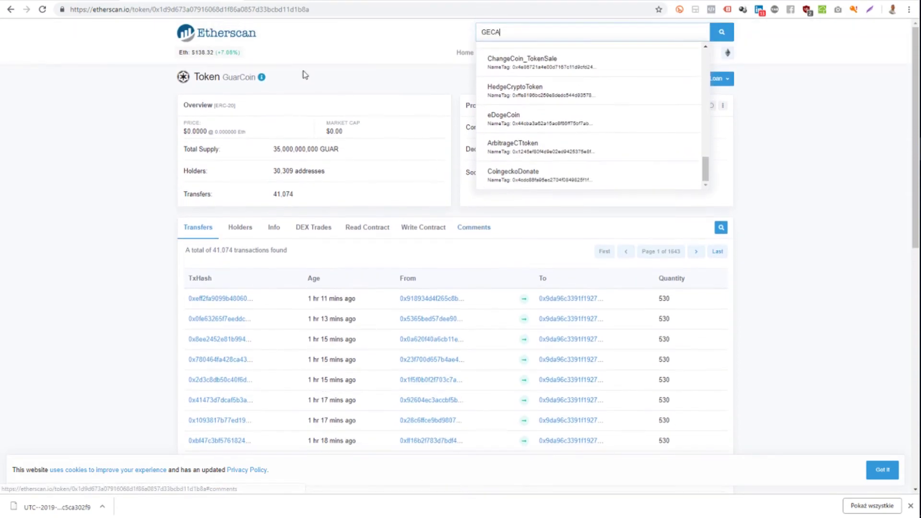
# - Search for geca from the Etherscan home page and open the Guarium E-Commerce Automation Token (GECA) whose contract starts with 0x2fc887d
pyautogui.press('Return')
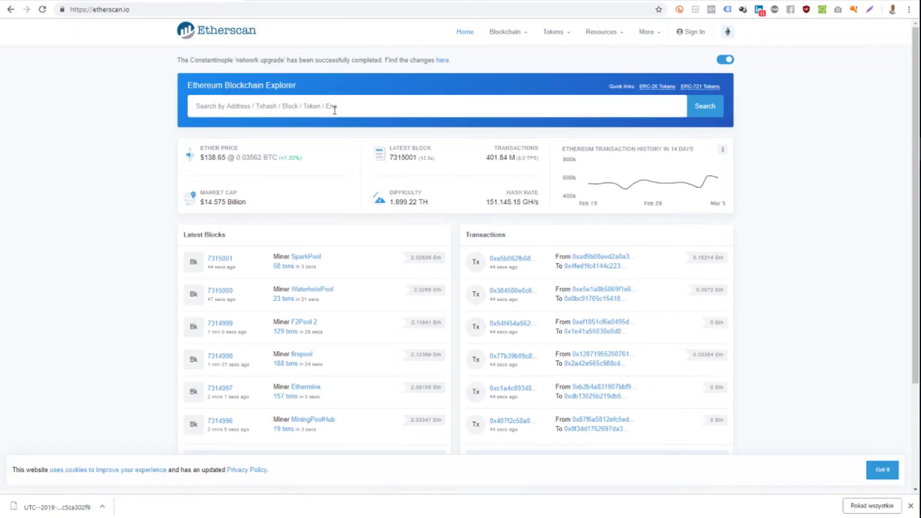
pyautogui.write('geca')
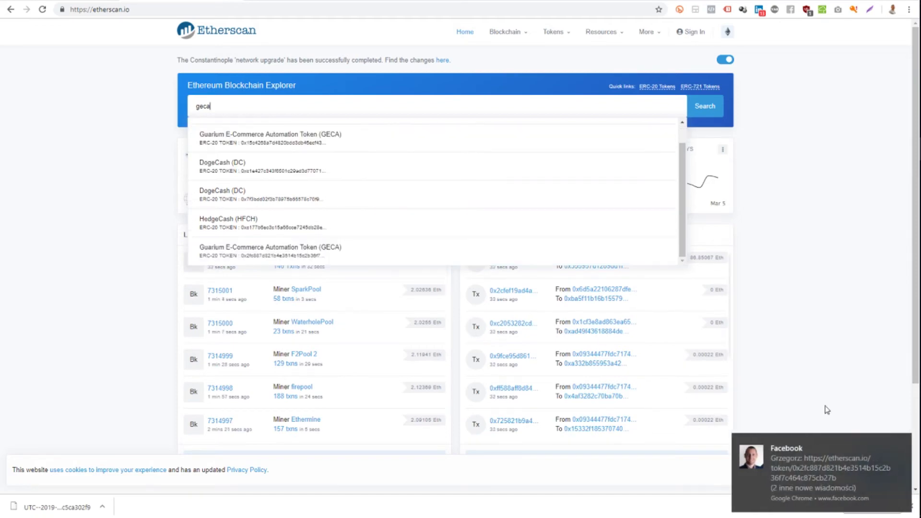
pyautogui.click(885, 434)
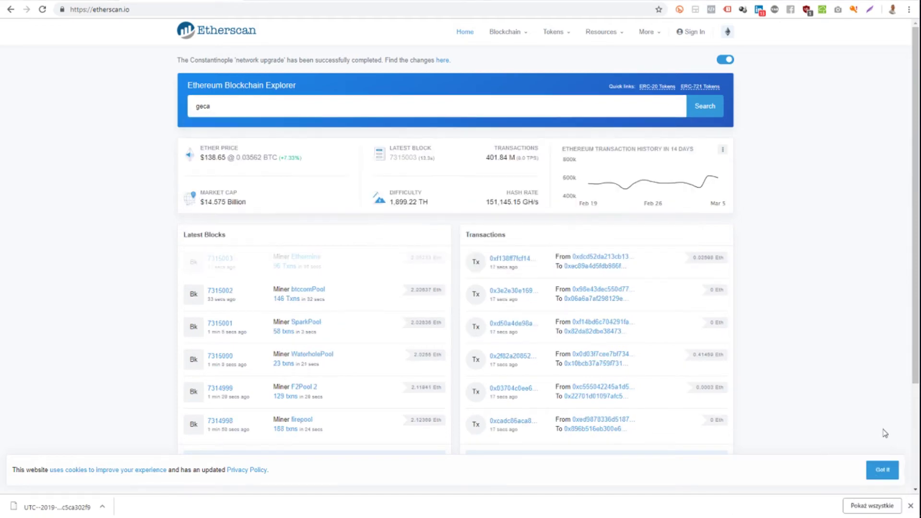
pyautogui.click(243, 105)
pyautogui.scroll(-1, 341, 169)
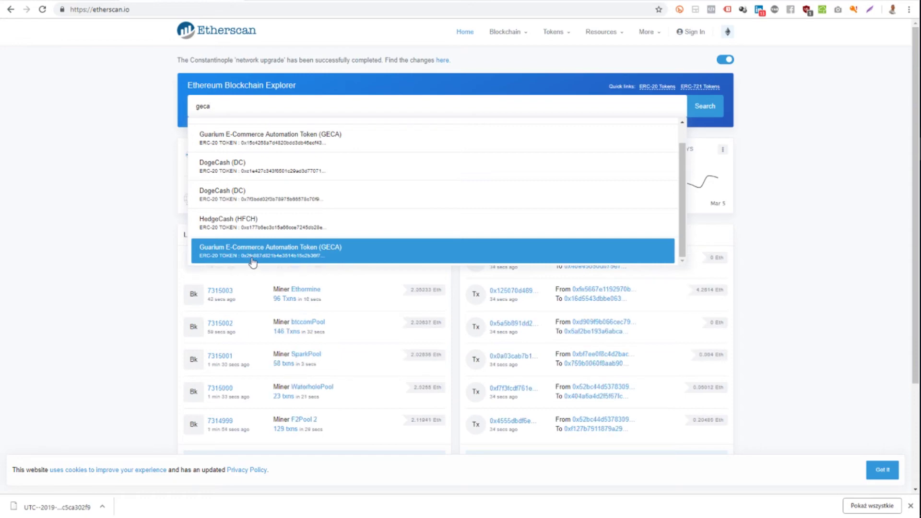
pyautogui.click(272, 250)
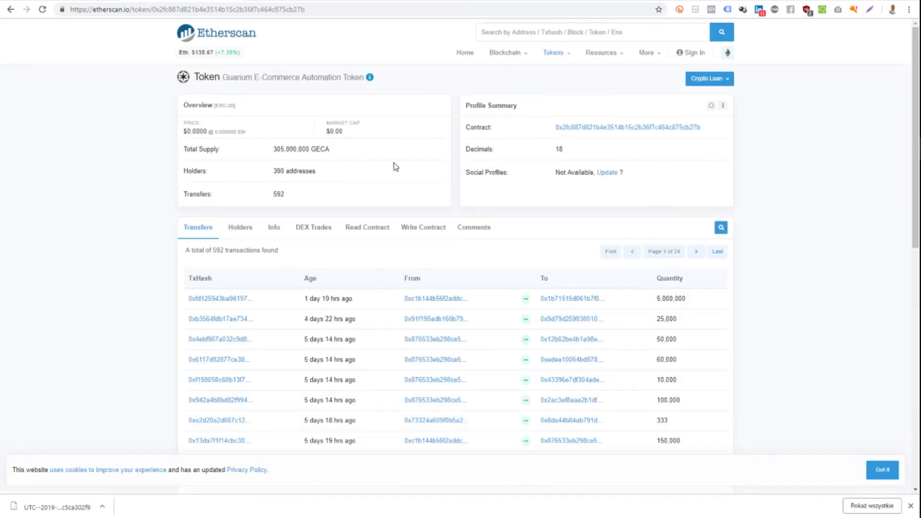
# - Copy the GECA token's contract address from the profile summary and switch back to MyEtherWallet
pyautogui.moveTo(602, 128); pyautogui.dragTo(708, 131)
pyautogui.hotkey('ctrl', 'c')
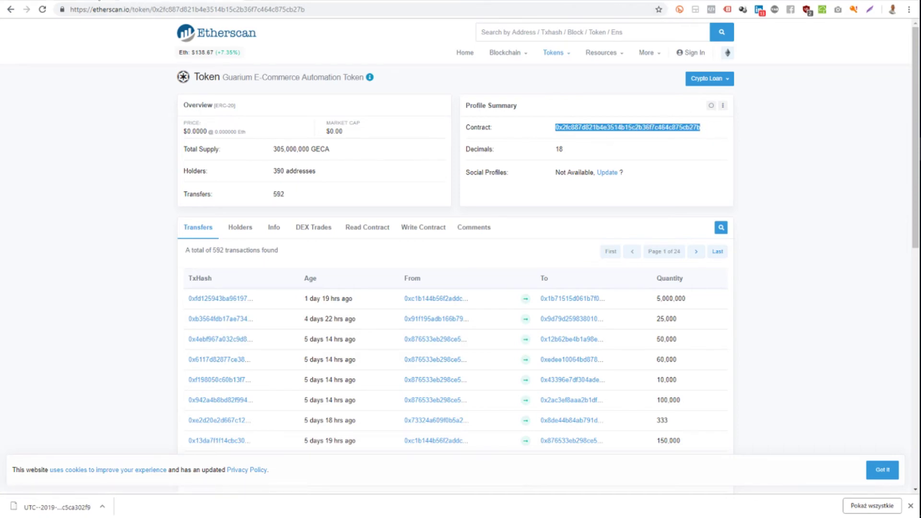
pyautogui.hotkey('ctrl', 'Tab')
# - Add a custom token using the copied GECA contract address, symbol GECA and 18 decimals, and save it
pyautogui.click(872, 171)
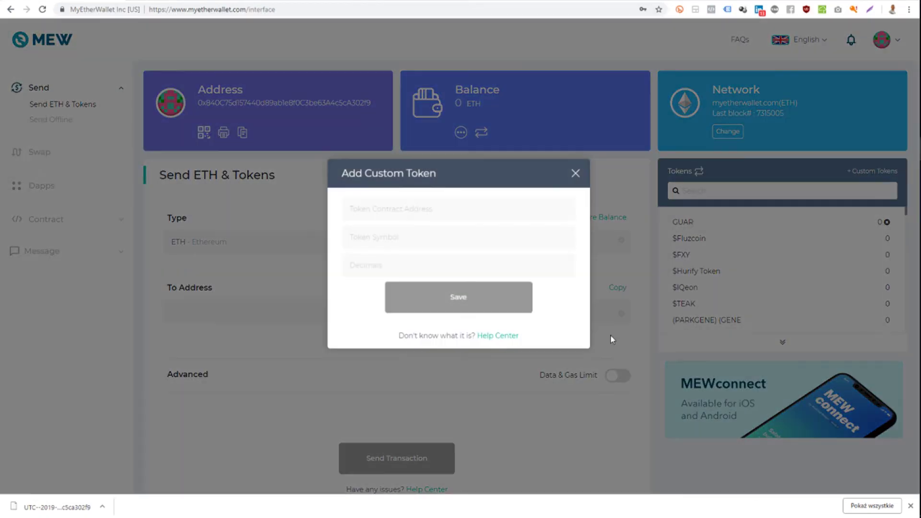
pyautogui.click(394, 215)
pyautogui.hotkey('ctrl', 'v')
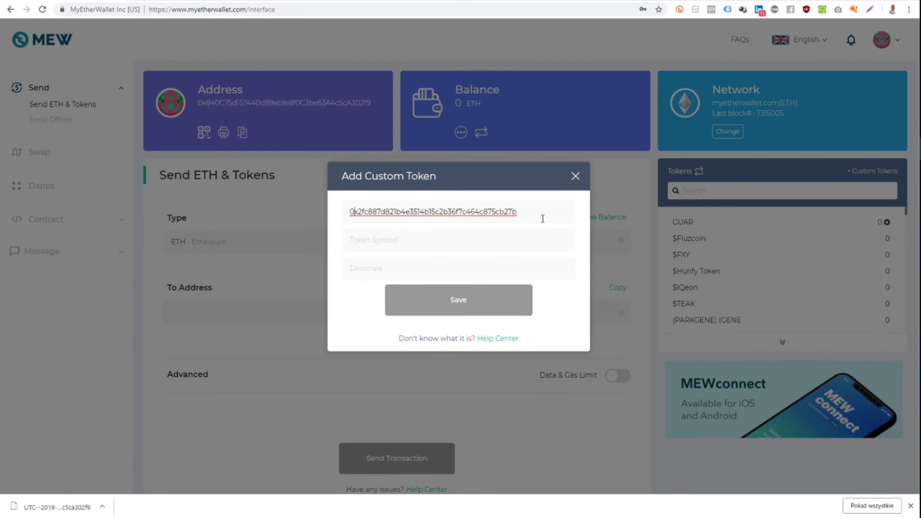
pyautogui.press('Tab')
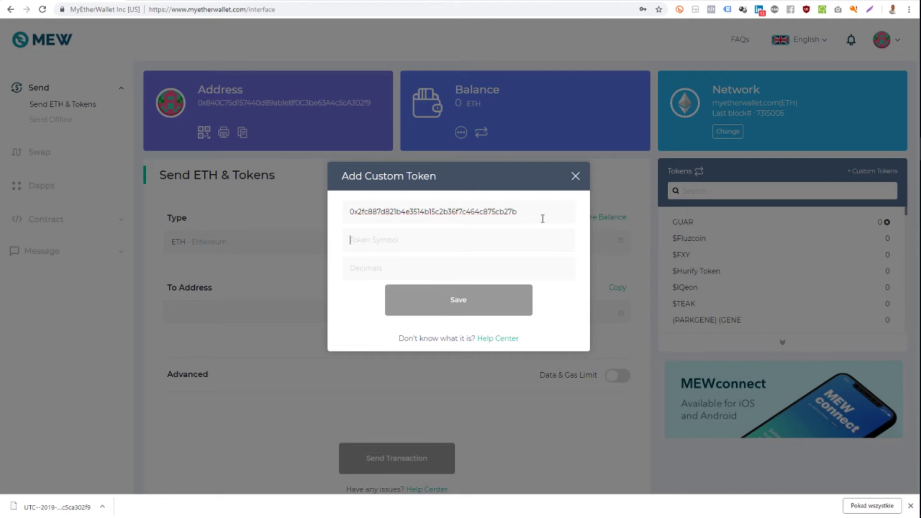
pyautogui.write('GECA')
pyautogui.hotkey('ctrl', 'Tab')
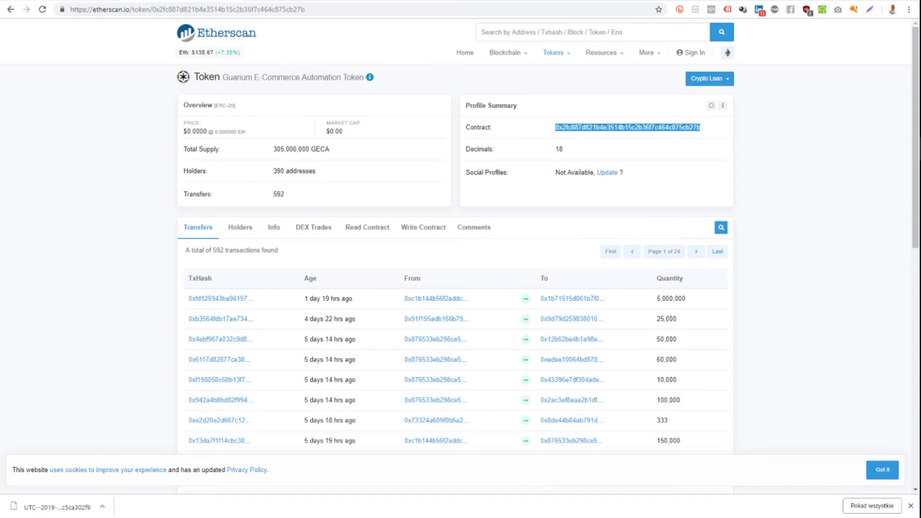
pyautogui.hotkey('ctrl', 'Tab')
pyautogui.write('18')
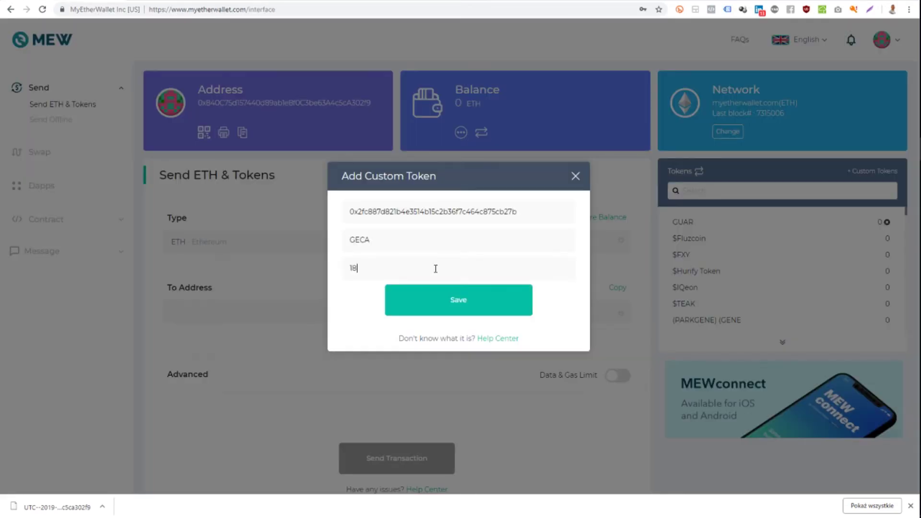
pyautogui.click(445, 299)
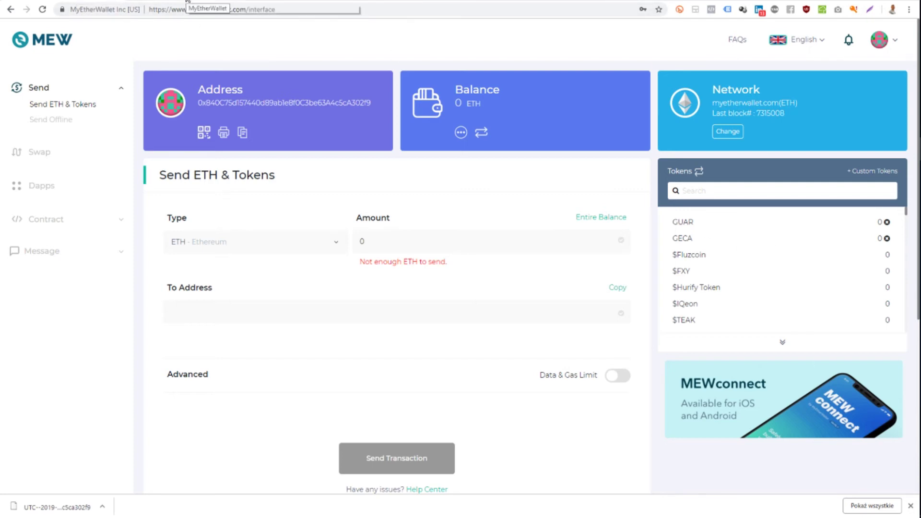
# - Go back from the wallet page, then return to the wallet instead of logging out
pyautogui.click(10, 9)
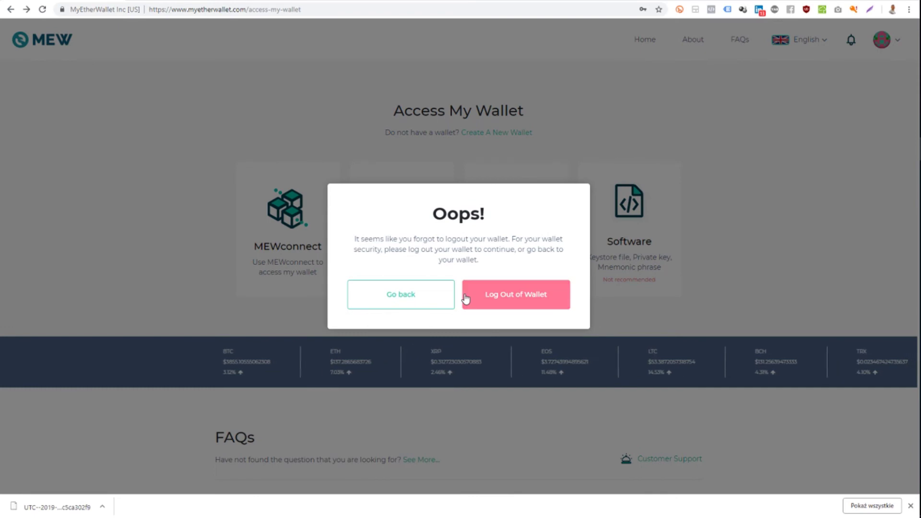
pyautogui.click(436, 300)
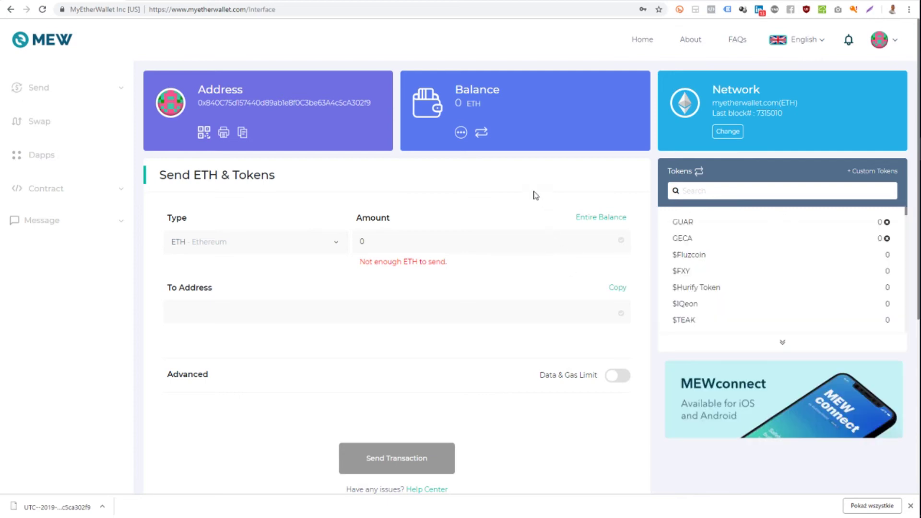
# - Switch to Etherscan, view the GECA transfers of the latest transfer's sender, and copy the token's contract address
pyautogui.click(196, 1)
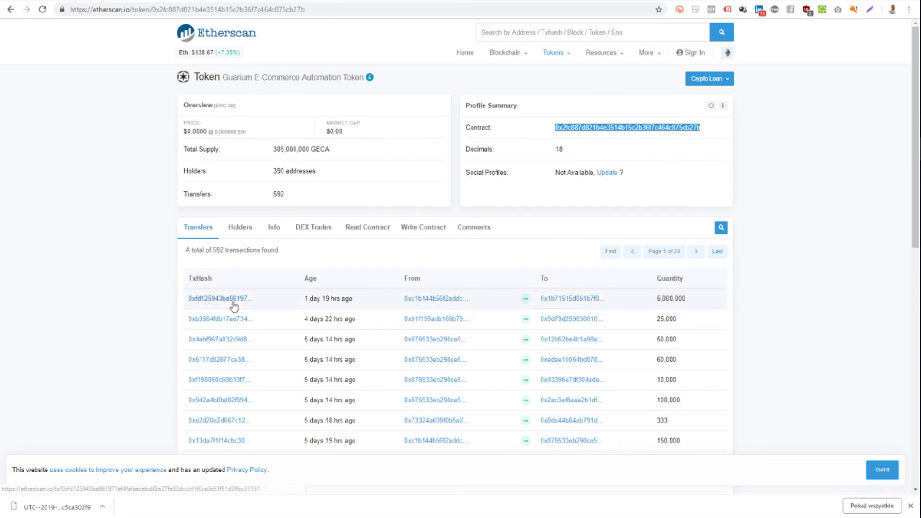
pyautogui.click(442, 300)
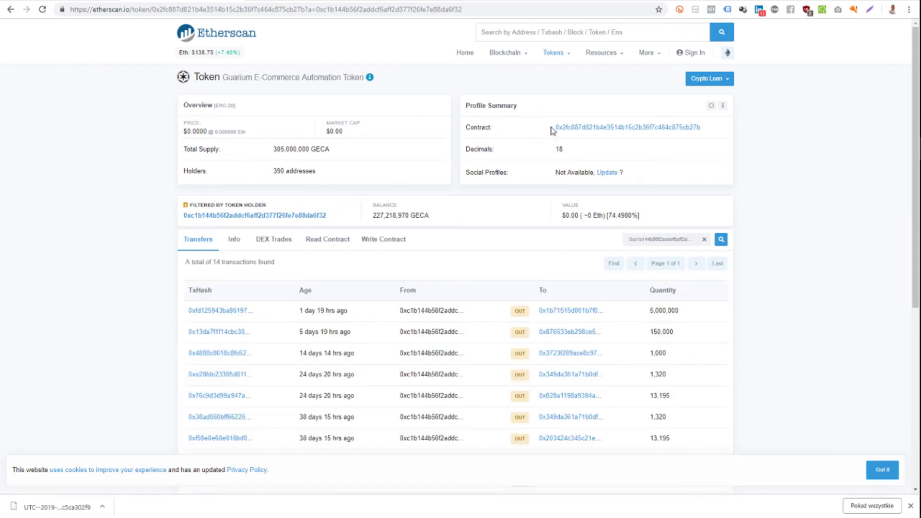
pyautogui.scroll(-5, 453, 269)
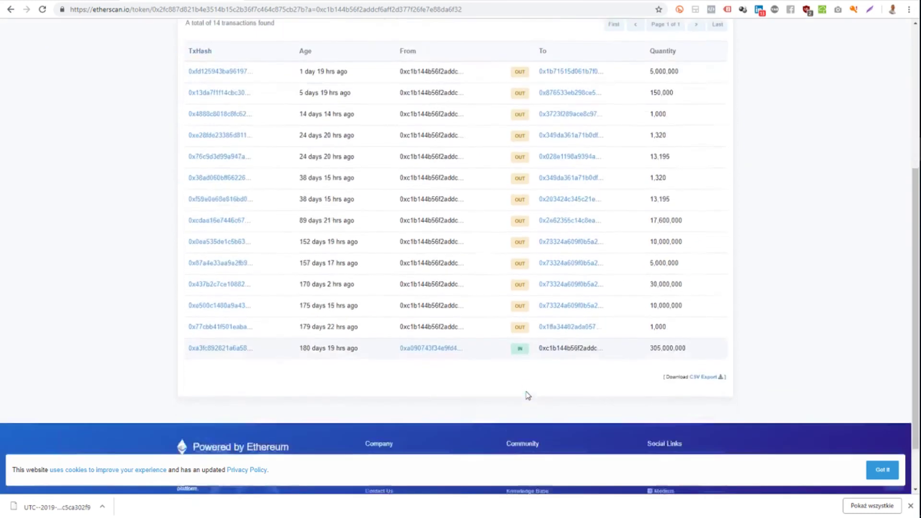
pyautogui.scroll(5, 527, 395)
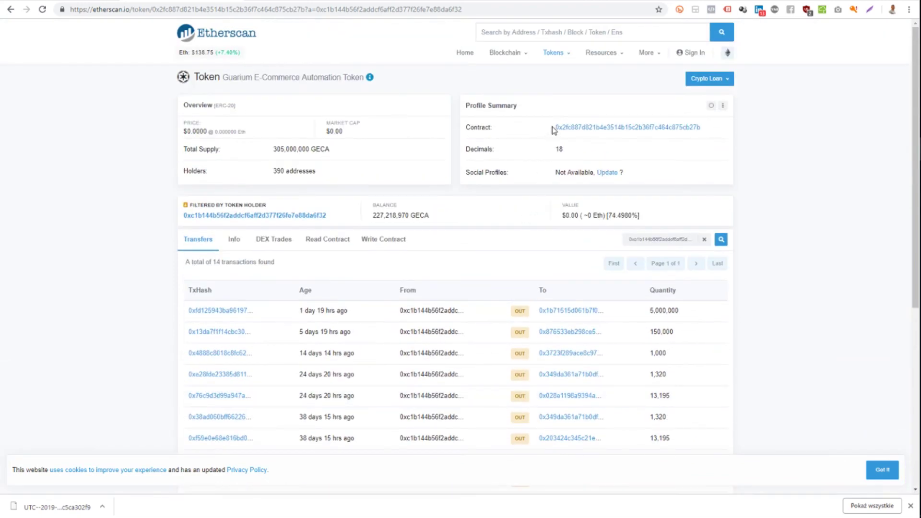
pyautogui.moveTo(554, 129); pyautogui.dragTo(701, 130)
pyautogui.hotkey('ctrl', 'c')
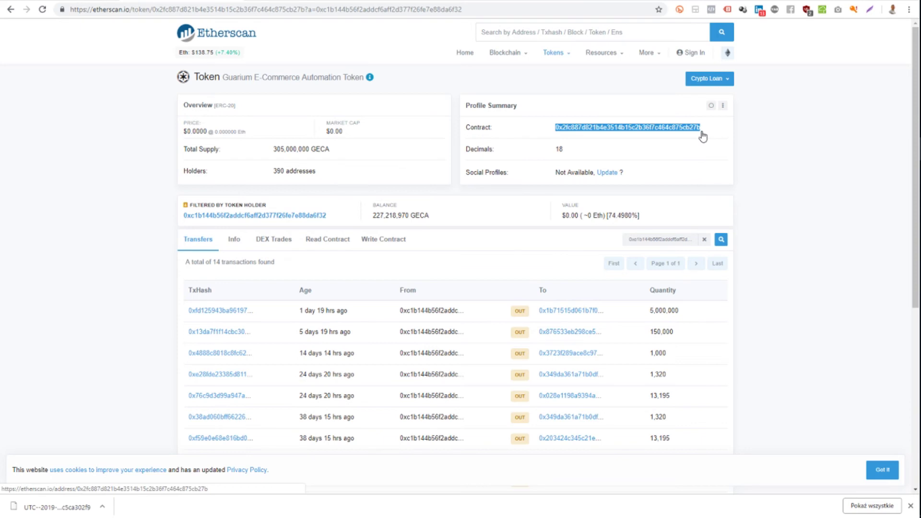
# - Search Etherscan for the copied GECA contract address to bring up its contract page
pyautogui.click(579, 31)
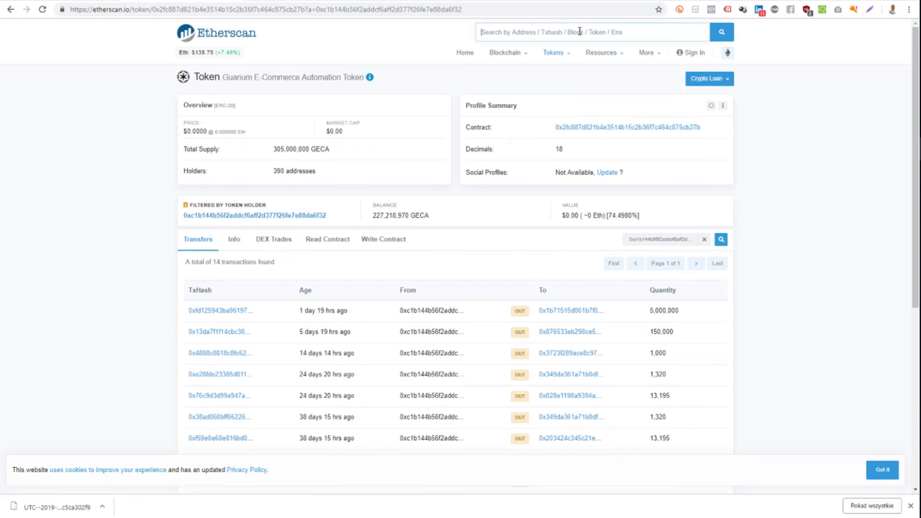
pyautogui.hotkey('ctrl', 'v')
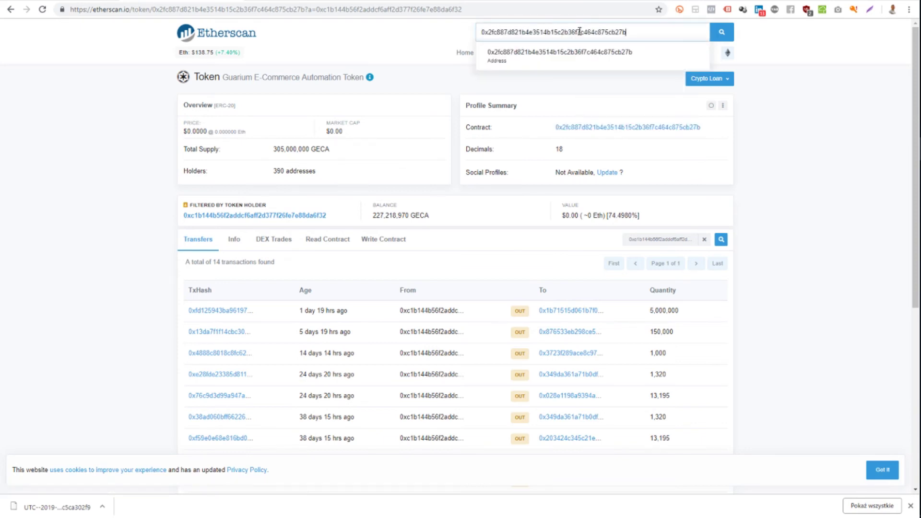
pyautogui.press('Return')
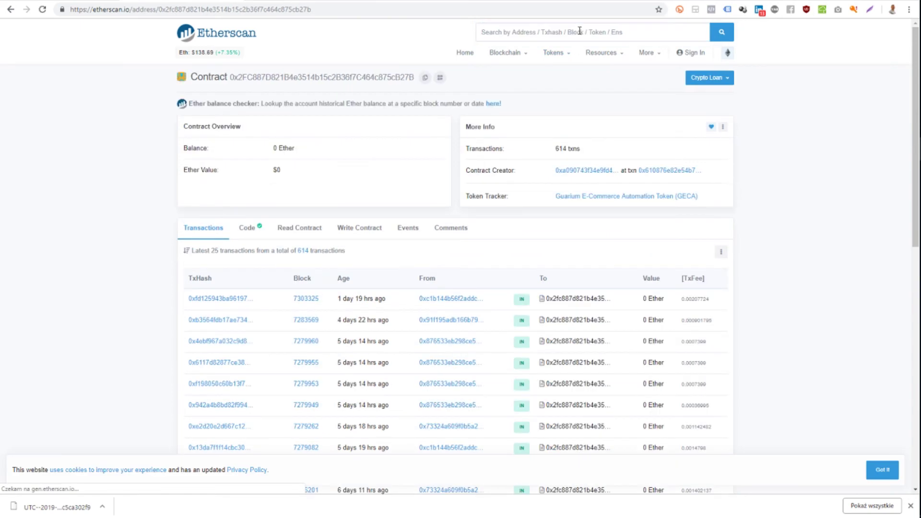
pyautogui.moveTo(589, 52)
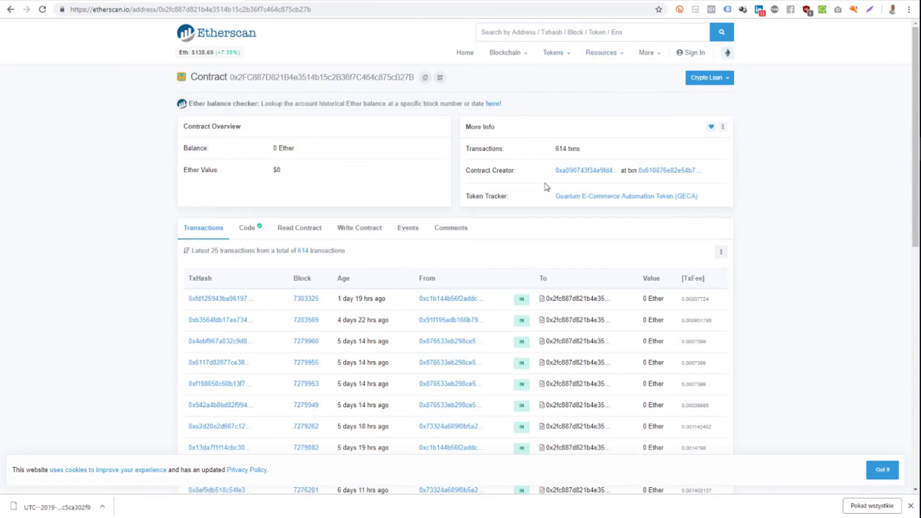
# - Examine the GECA contract's Ether balance, transaction count and list of latest transactions, dismissing the Facebook notification
pyautogui.scroll(-1, 543, 185)
pyautogui.scroll(1, 543, 185)
pyautogui.moveTo(268, 148); pyautogui.dragTo(319, 148)
pyautogui.moveTo(558, 148); pyautogui.dragTo(581, 149)
pyautogui.scroll(-6, 585, 239)
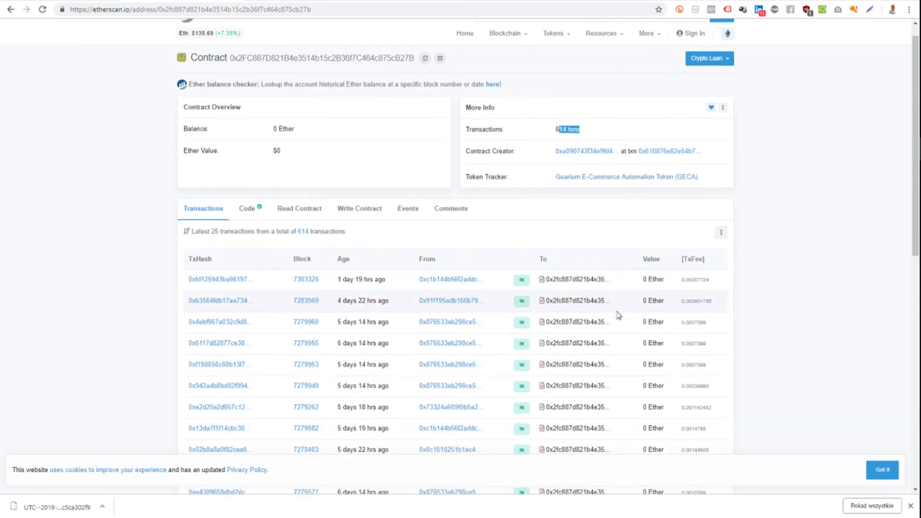
pyautogui.scroll(-5, 496, 281)
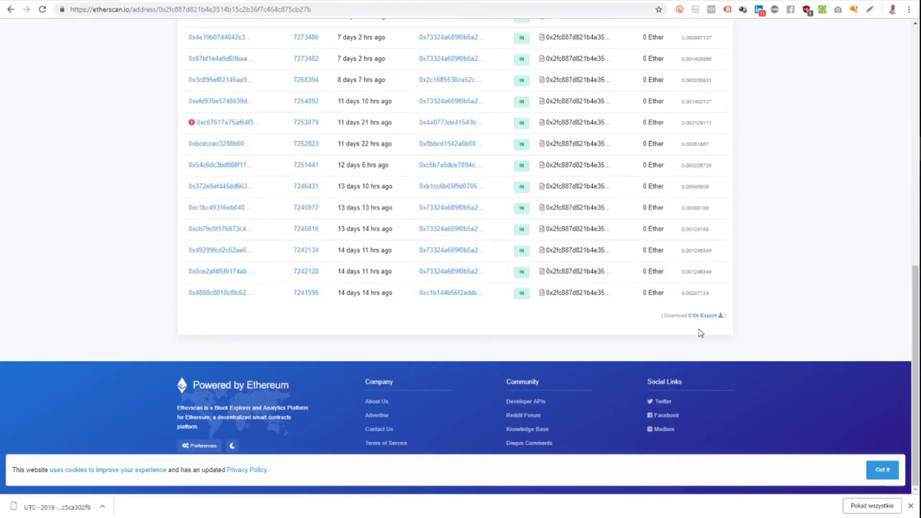
pyautogui.scroll(12, 700, 333)
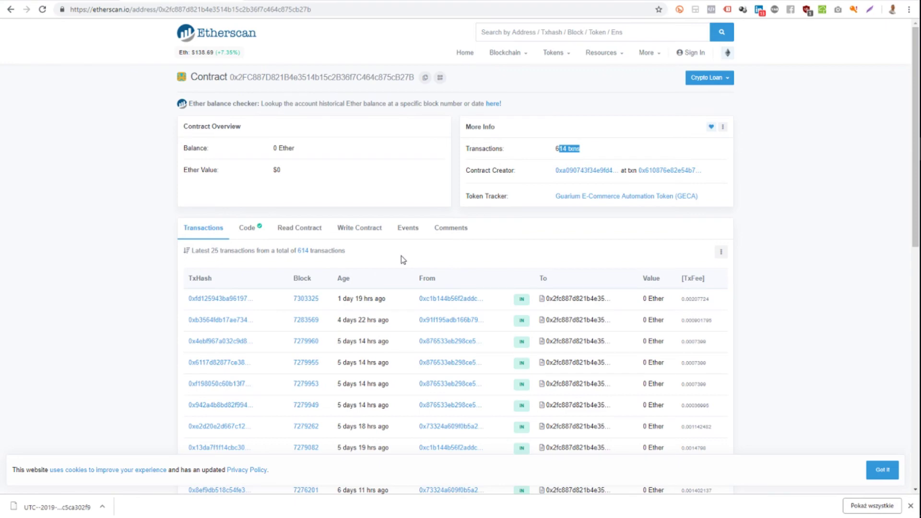
pyautogui.scroll(-2, 409, 258)
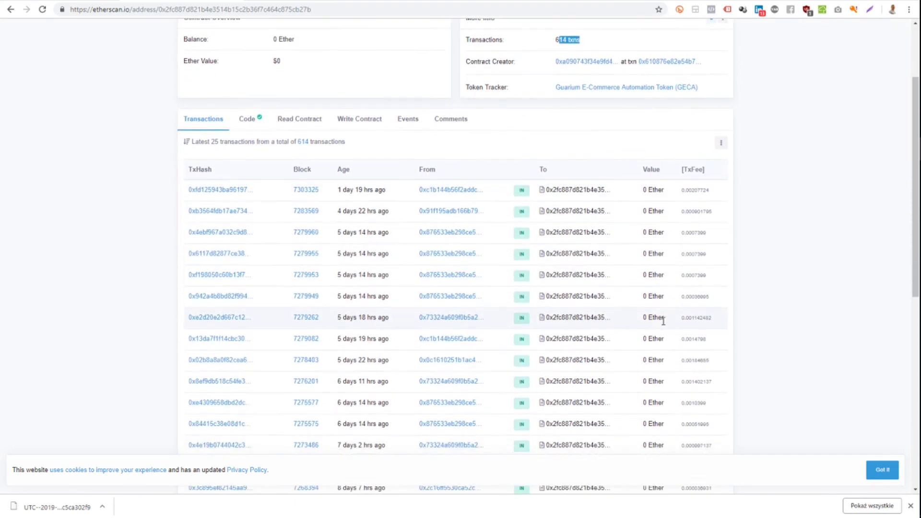
pyautogui.scroll(-6, 663, 321)
pyautogui.scroll(8, 662, 322)
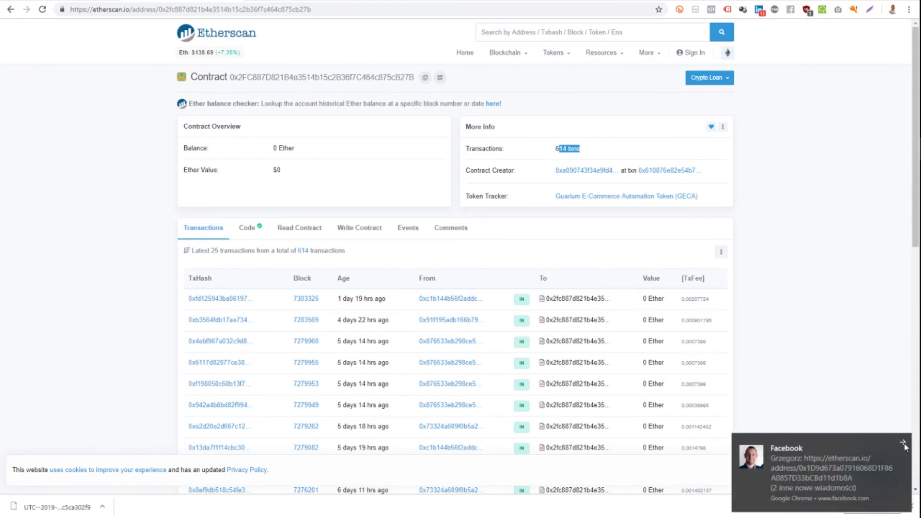
pyautogui.click(904, 445)
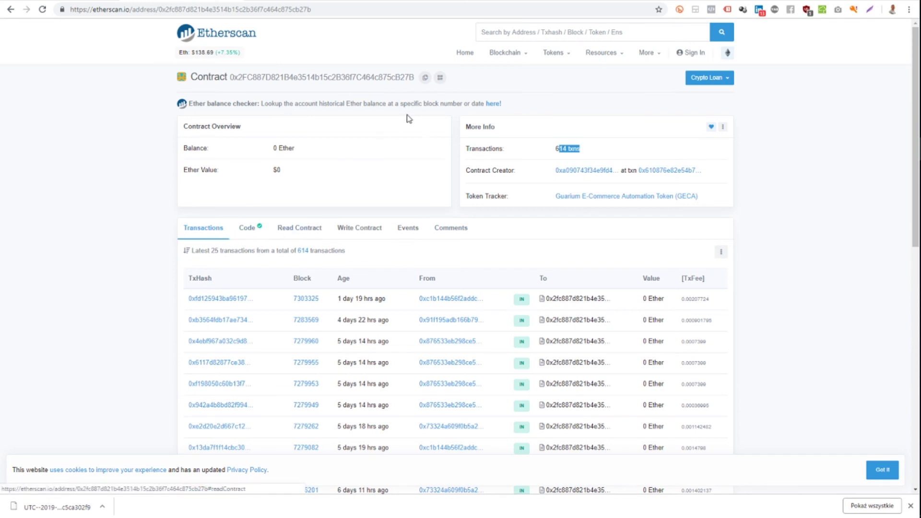
pyautogui.scroll(-1, 604, 319)
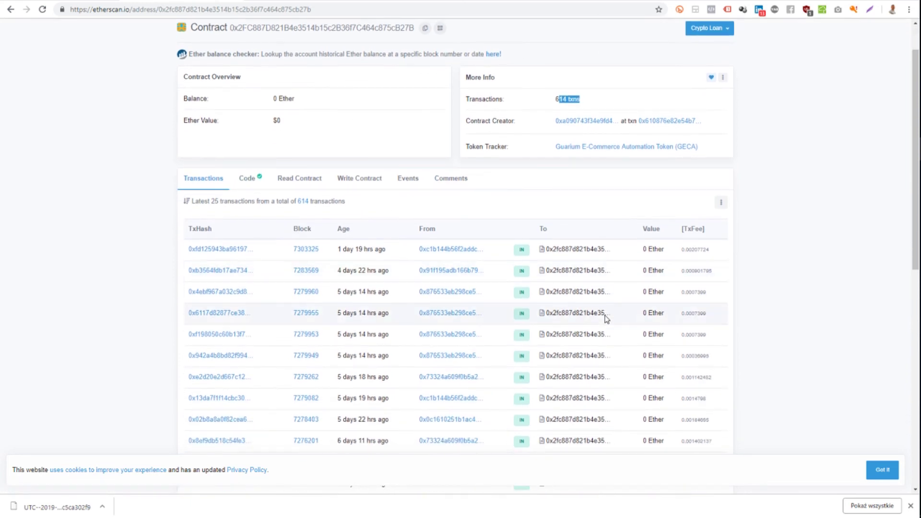
pyautogui.scroll(-9, 604, 318)
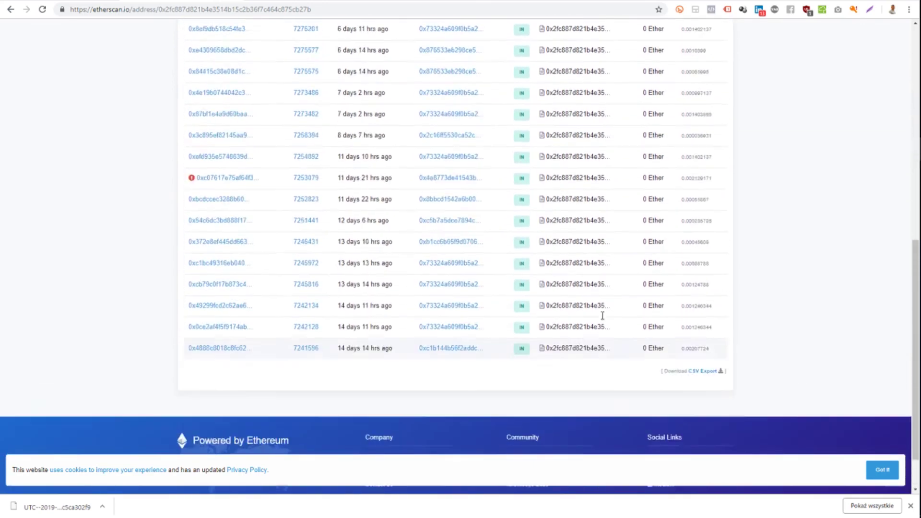
pyautogui.scroll(10, 601, 316)
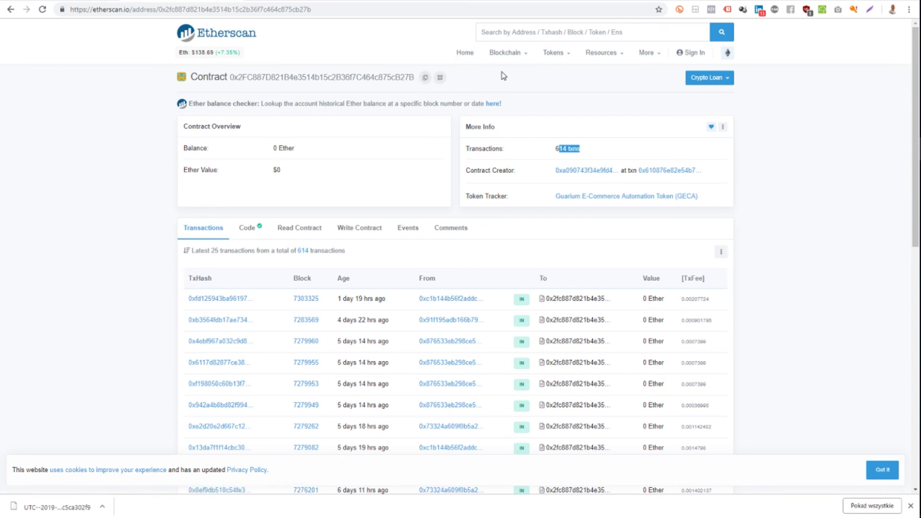
# - View the ERC-20 token transfers page and return to the GECA contract page
pyautogui.moveTo(558, 54)
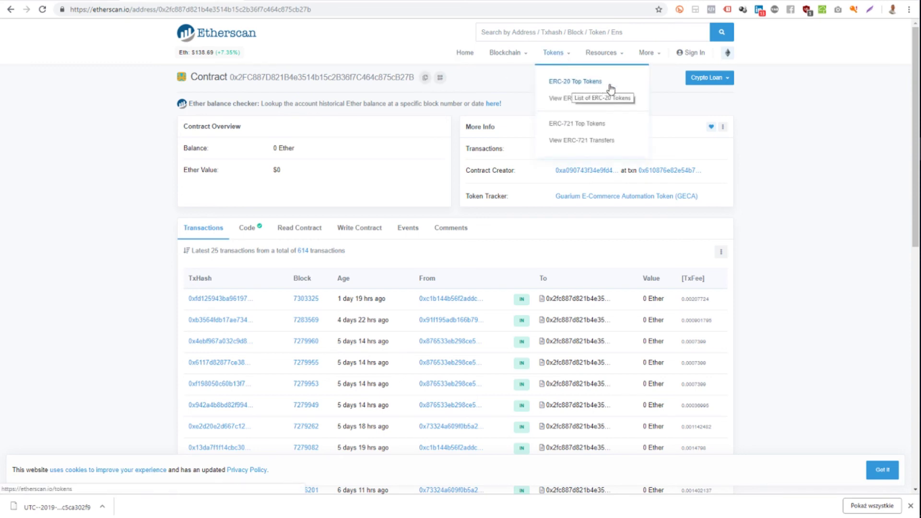
pyautogui.click(621, 104)
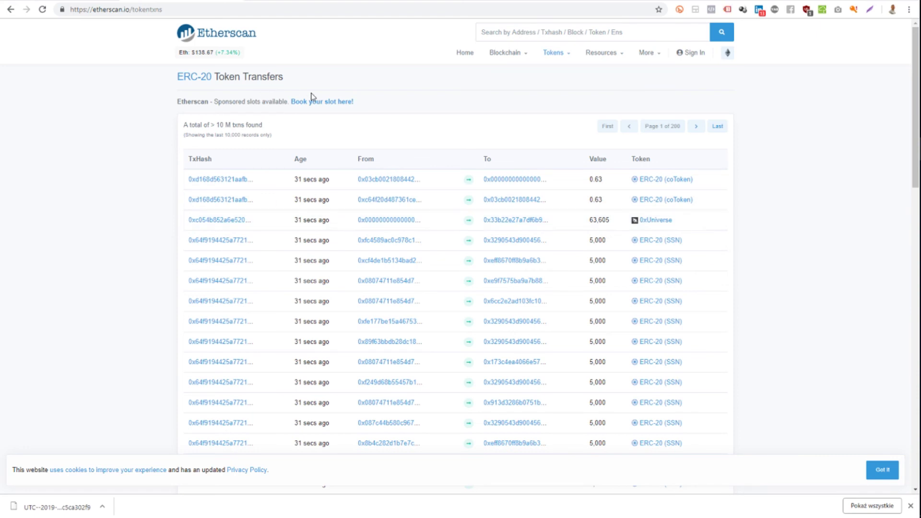
pyautogui.click(10, 10)
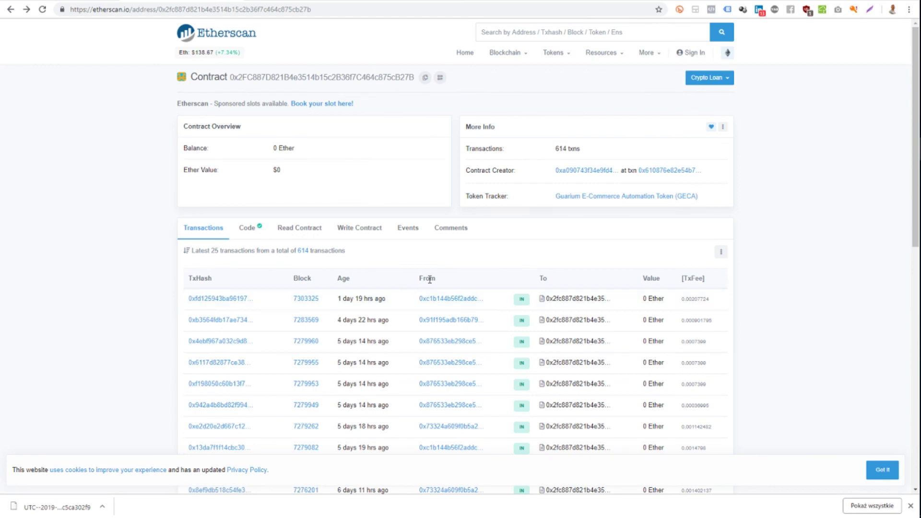
# - View the contract's Read Contract section, return to its transactions and look through the whole list
pyautogui.click(306, 229)
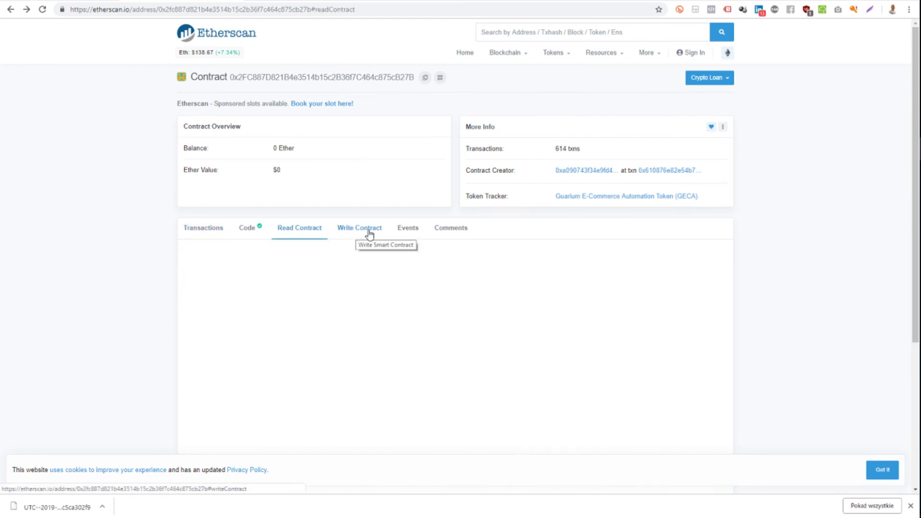
pyautogui.click(212, 231)
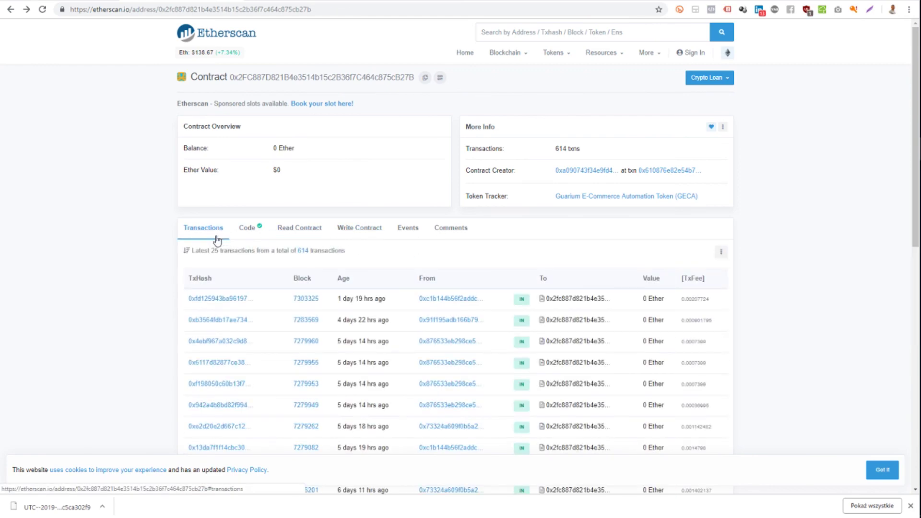
pyautogui.scroll(-1, 417, 345)
pyautogui.scroll(-8, 416, 345)
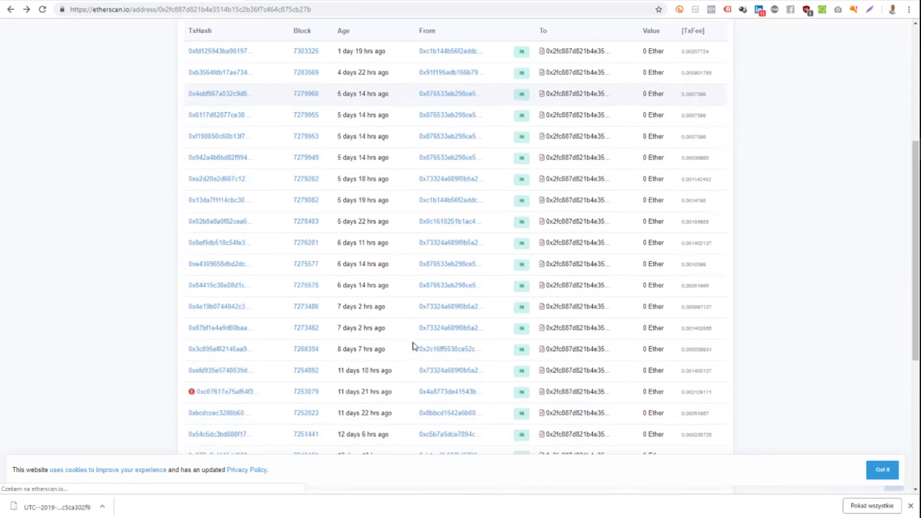
pyautogui.scroll(-2, 414, 345)
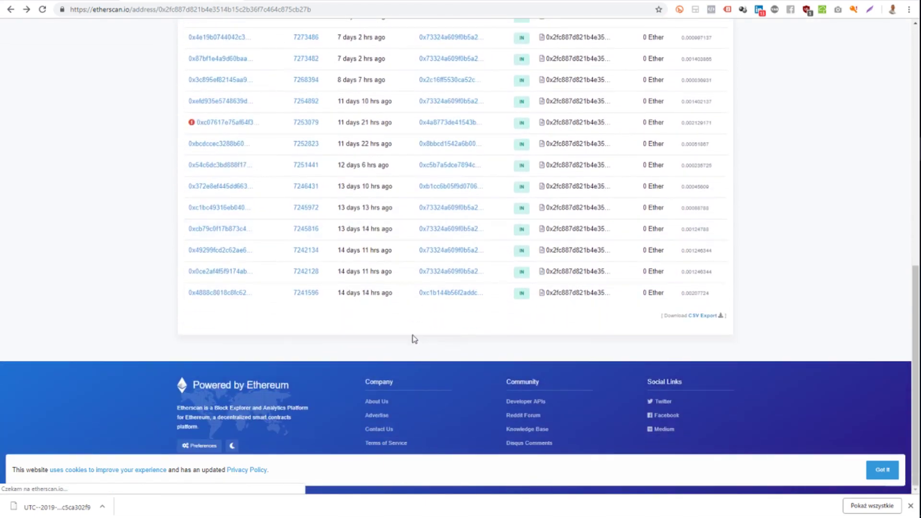
pyautogui.scroll(10, 403, 322)
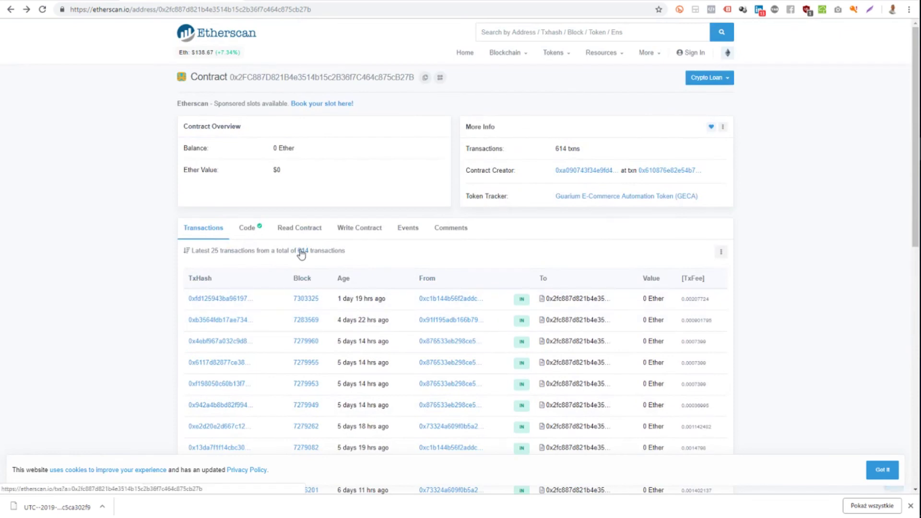
# - Check the Read Contract section once more, return to the transactions and review the sender, recipient and value columns
pyautogui.click(301, 236)
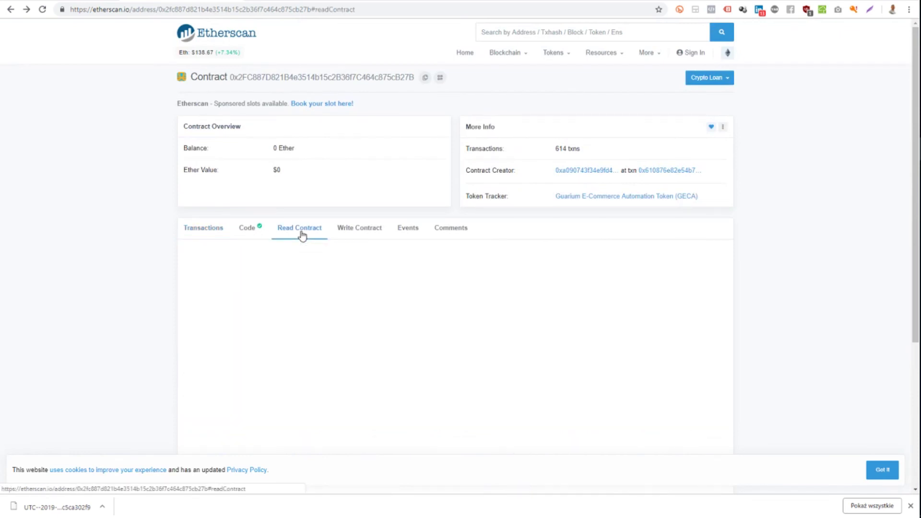
pyautogui.click(203, 233)
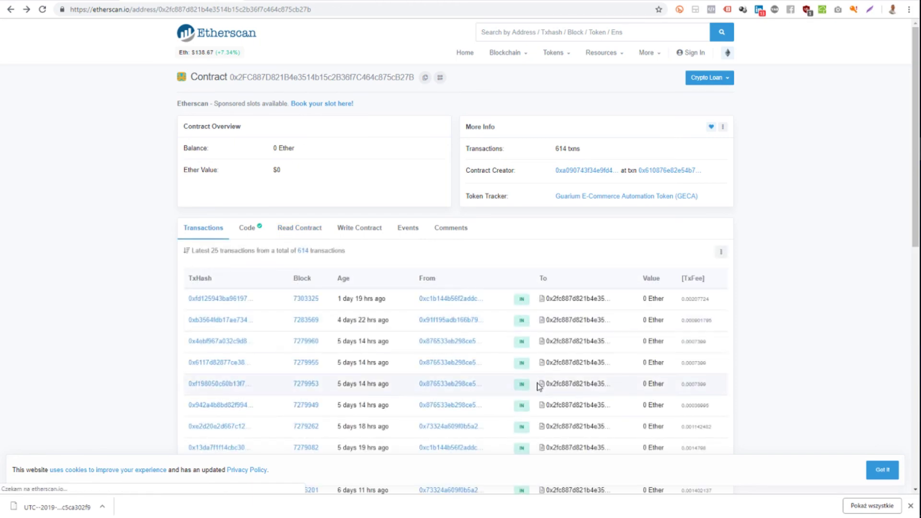
pyautogui.scroll(-5, 537, 385)
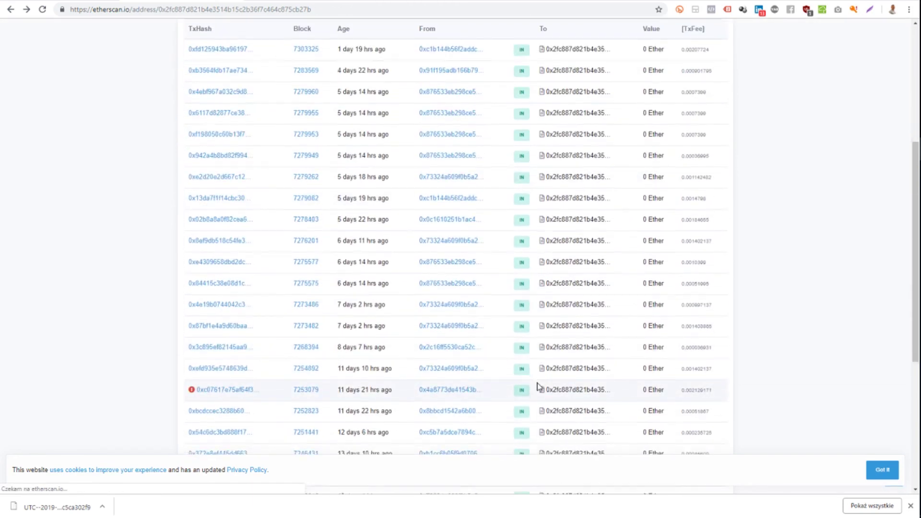
pyautogui.scroll(-5, 537, 385)
pyautogui.scroll(6, 537, 385)
pyautogui.scroll(4, 537, 385)
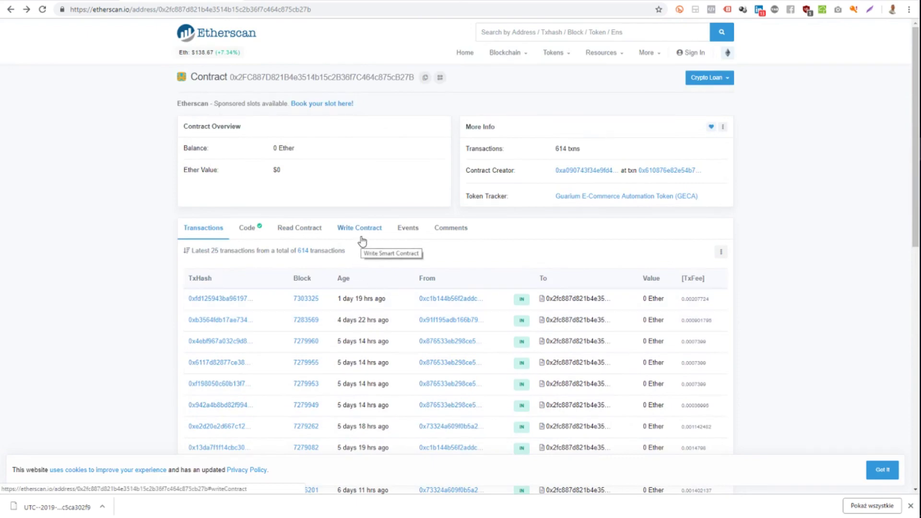
pyautogui.scroll(-10, 556, 268)
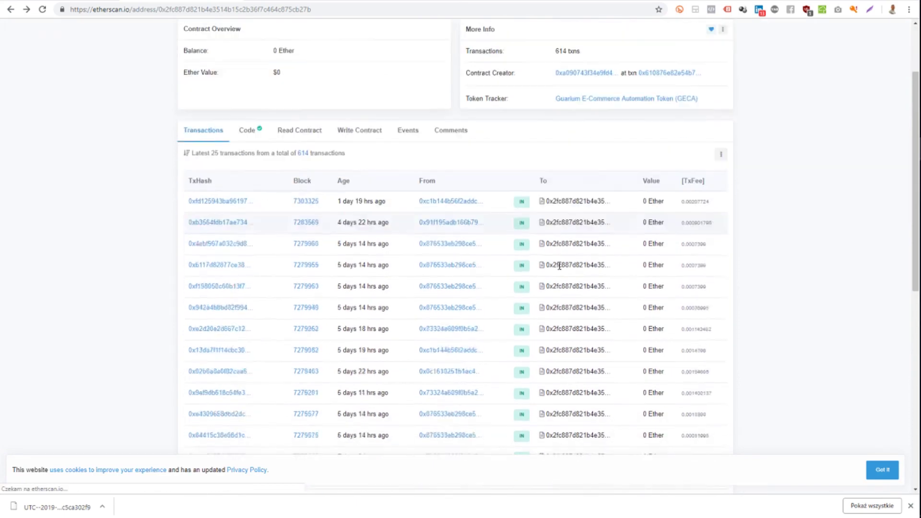
pyautogui.scroll(5, 559, 271)
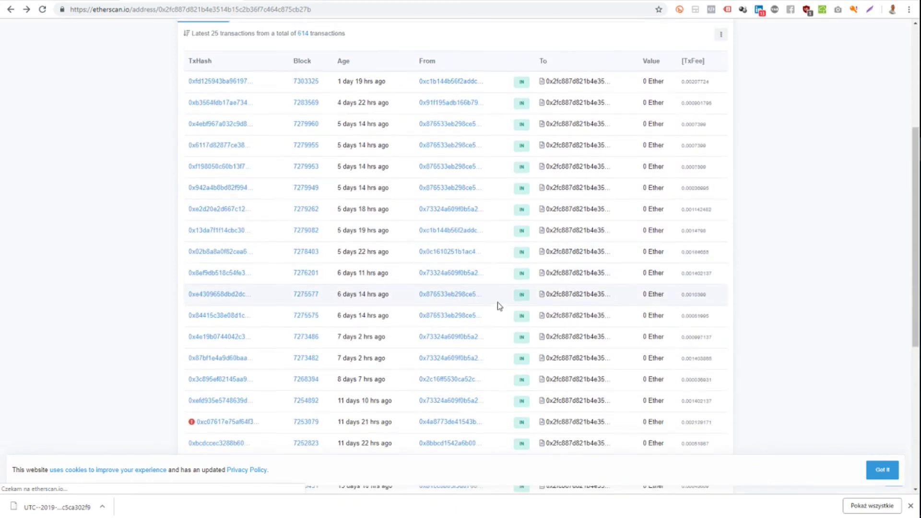
pyautogui.scroll(4, 497, 304)
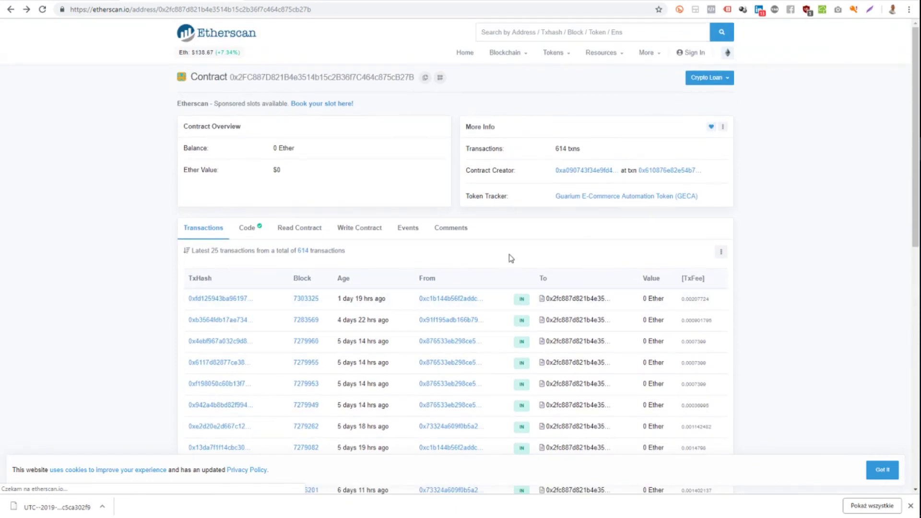
# - Repeat the Etherscan search for the GECA contract address
pyautogui.click(554, 34)
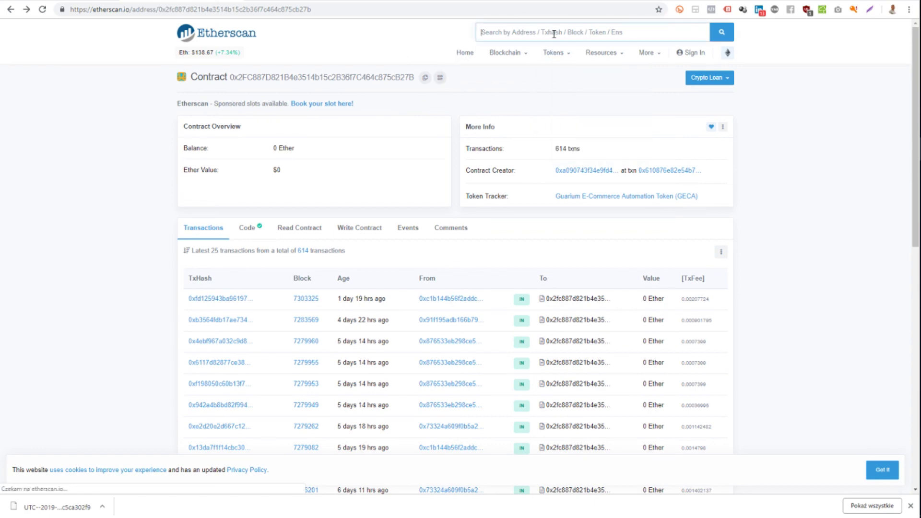
pyautogui.write('0x2fc887d821b4e3514b15c2b36f7c464c875cb27b')
pyautogui.moveTo(727, 48)
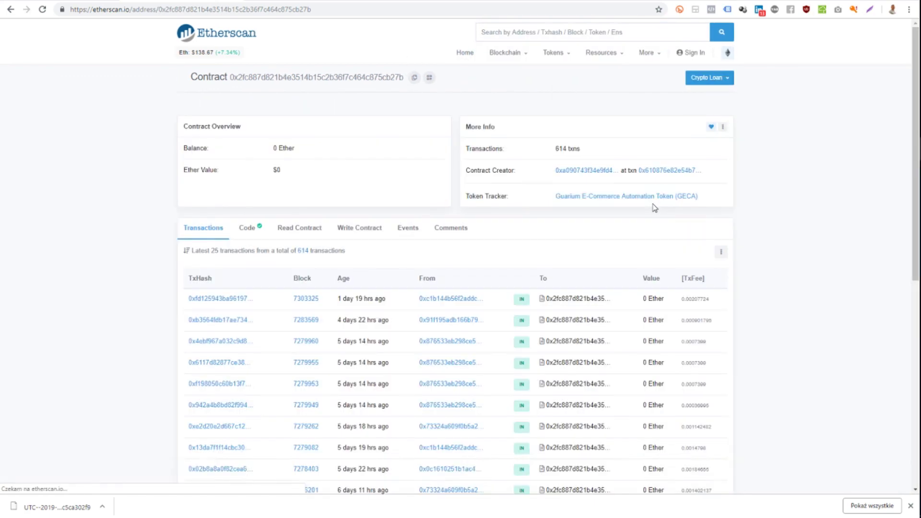
# - Look at the filter options for the contract's transaction list and close them without choosing one
pyautogui.scroll(-1, 433, 317)
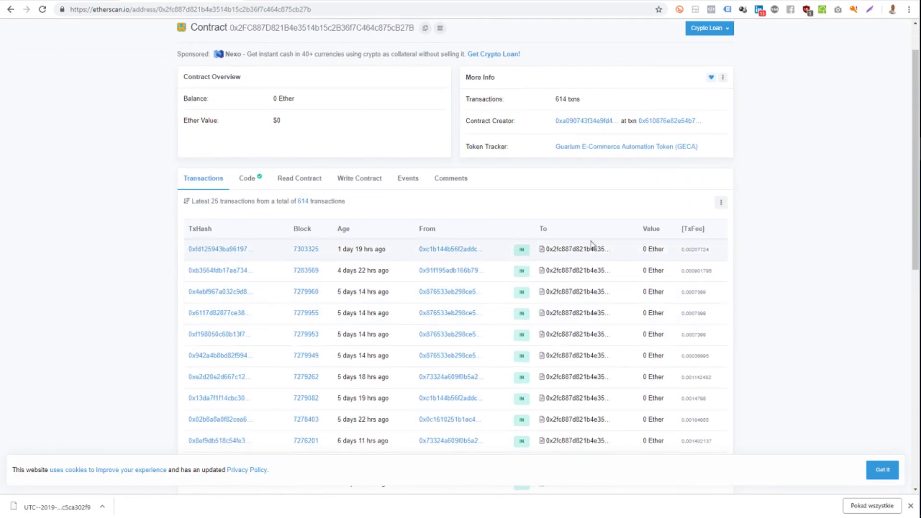
pyautogui.click(721, 204)
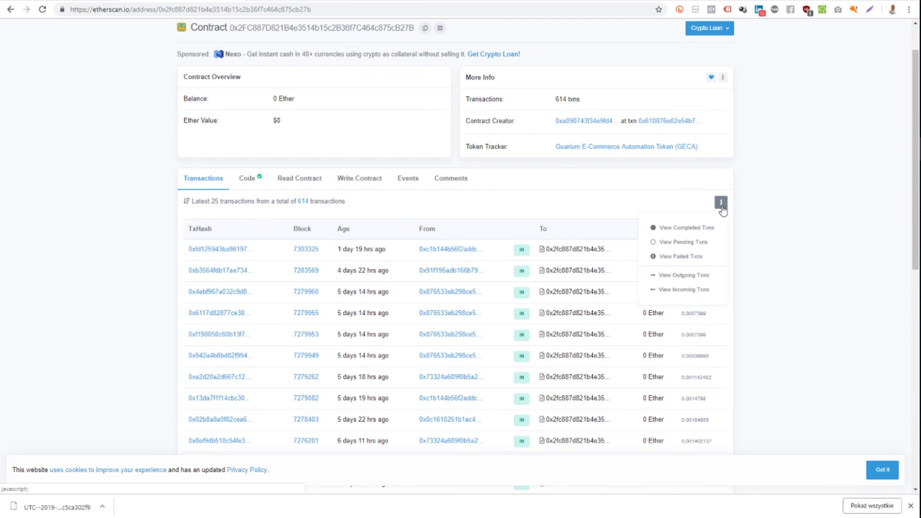
pyautogui.click(748, 213)
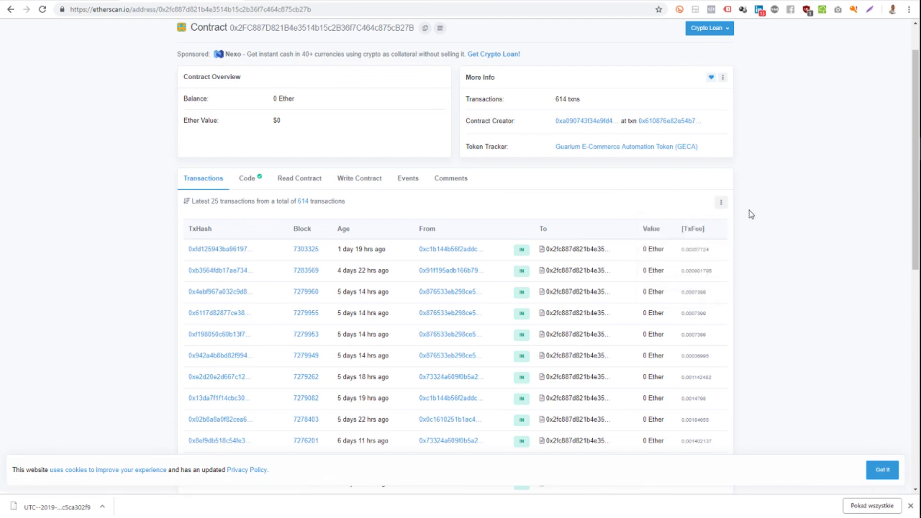